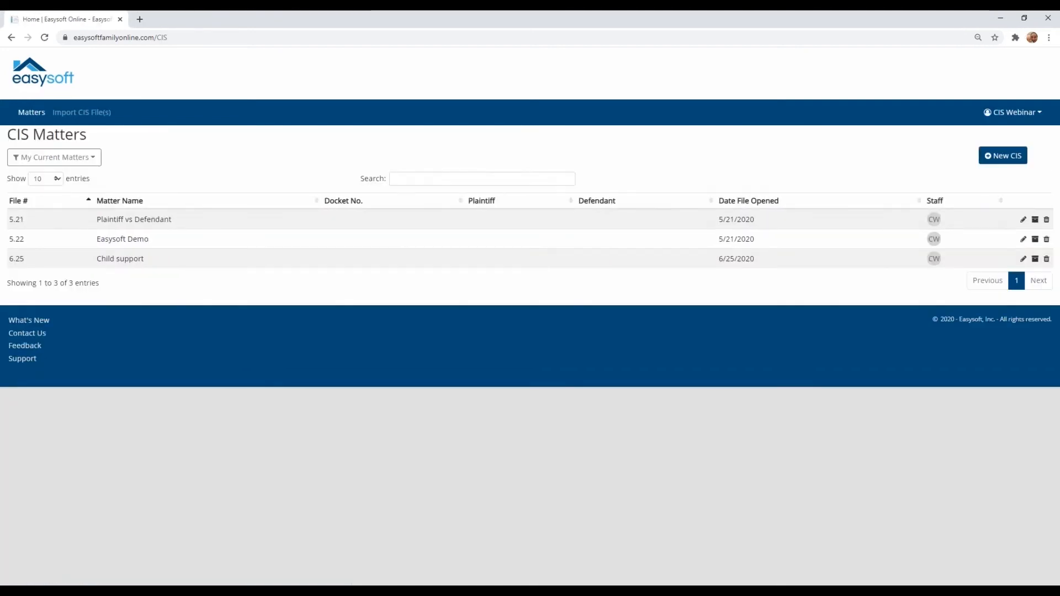
Step: Open the Child support matter's child support worksheets and check the party, county and docket fields in Worksheet Info
click(94, 260)
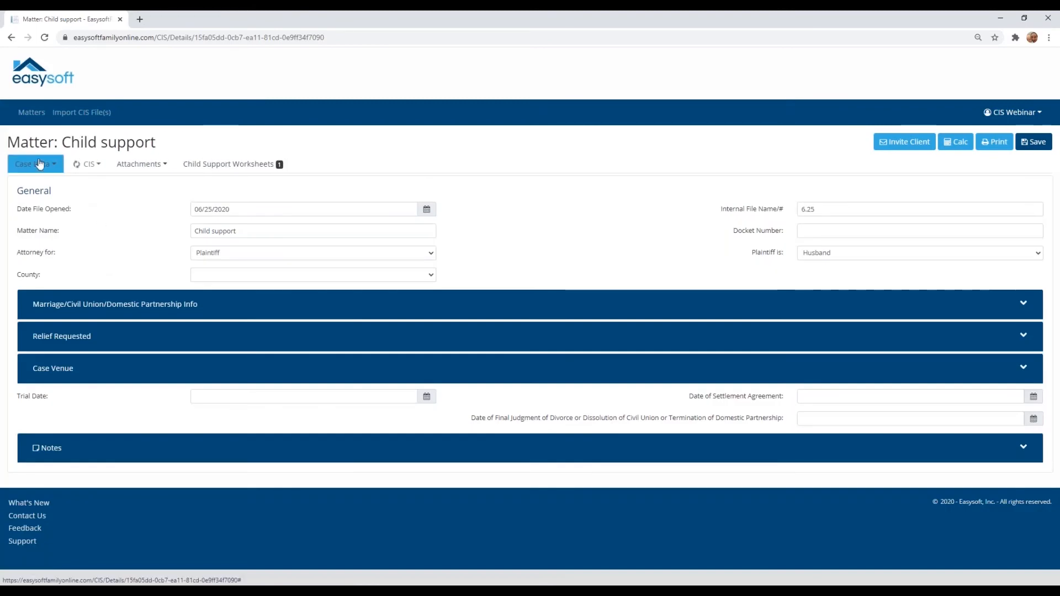
click(89, 167)
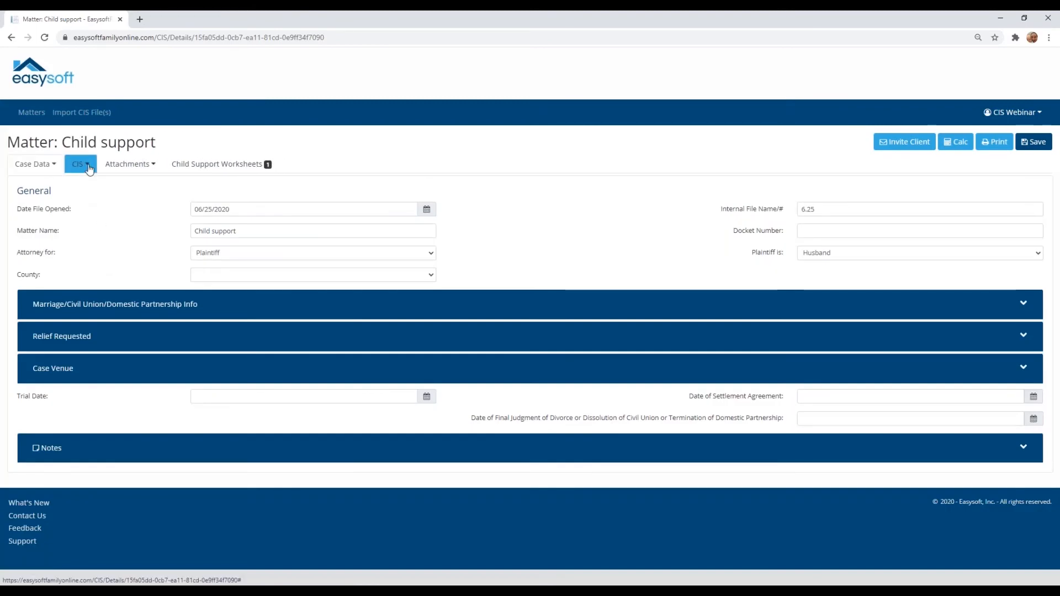
click(201, 168)
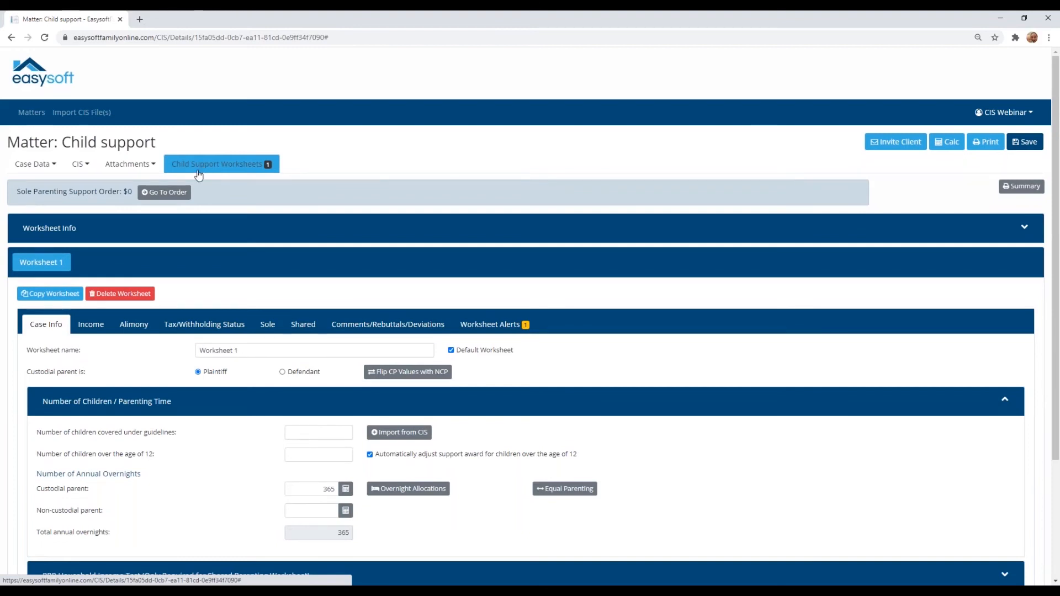
click(72, 235)
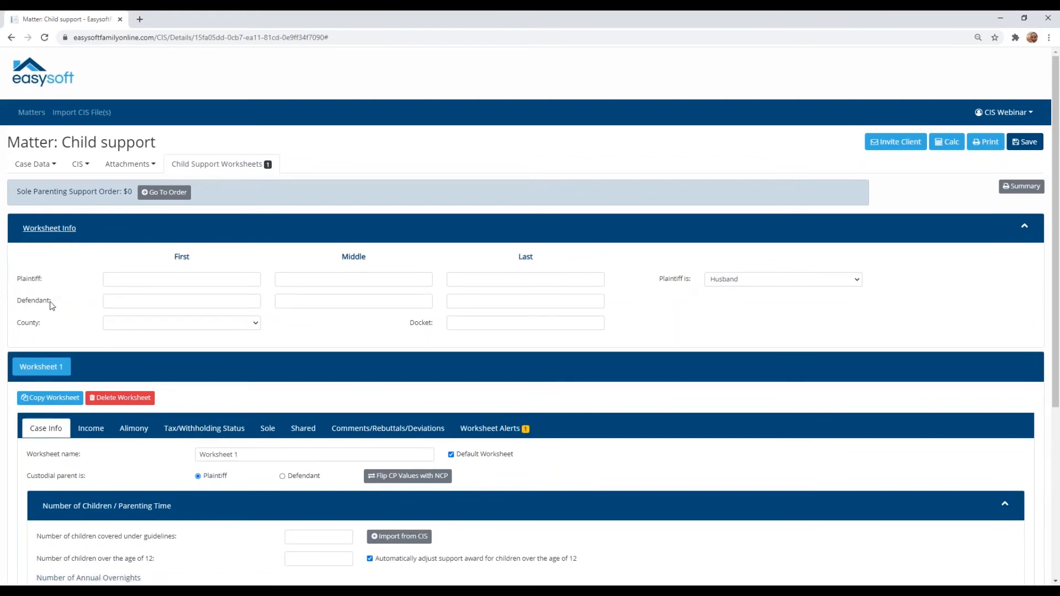
click(51, 233)
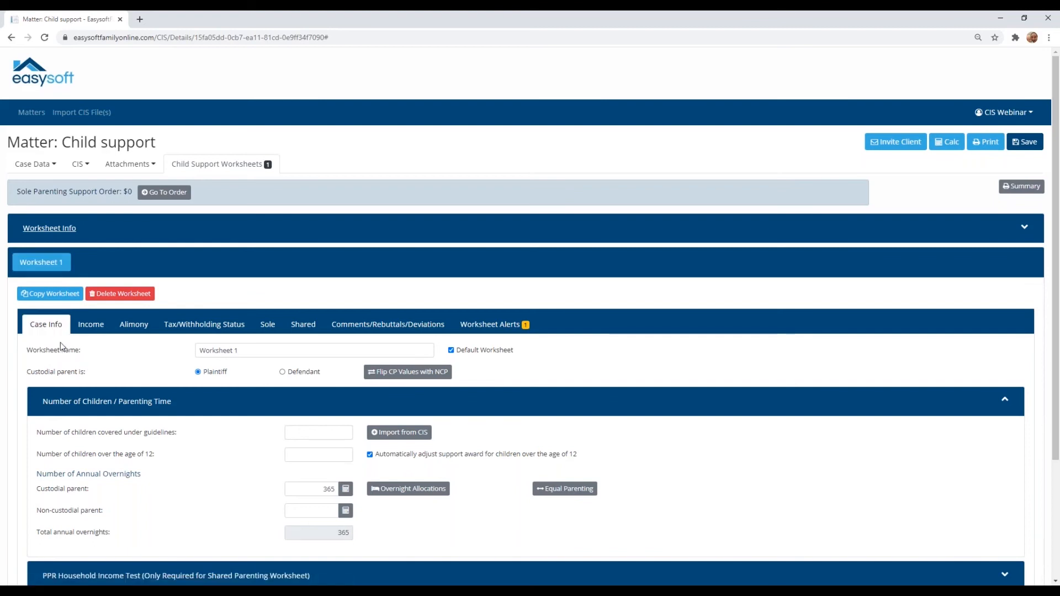
Step: In Worksheet 1's case info, enter 2 children covered under guidelines and 1 child over the age of 12
scroll(61, 347, down, 1)
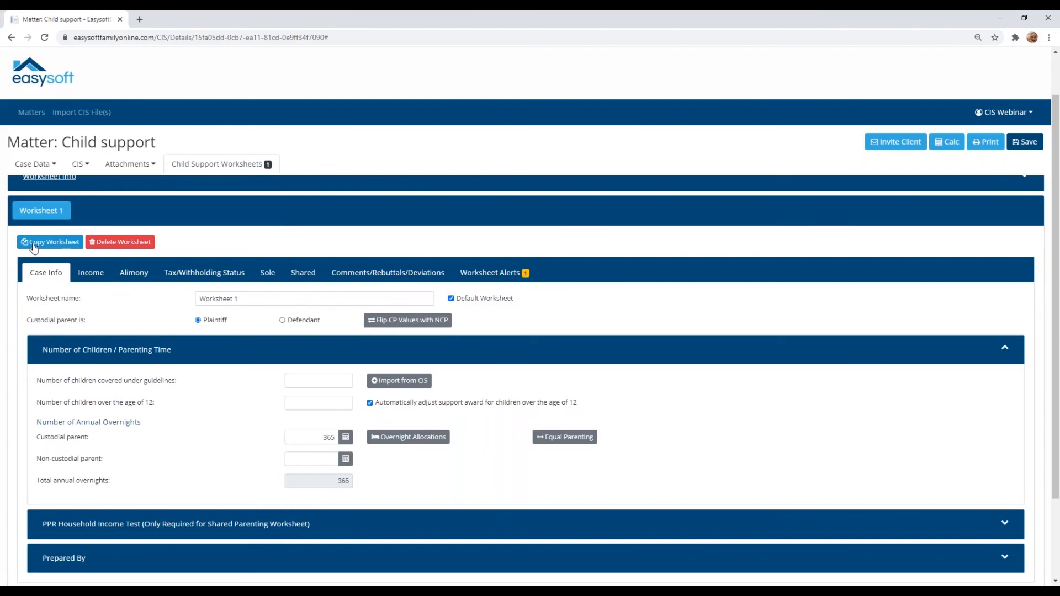
scroll(38, 252, down, 2)
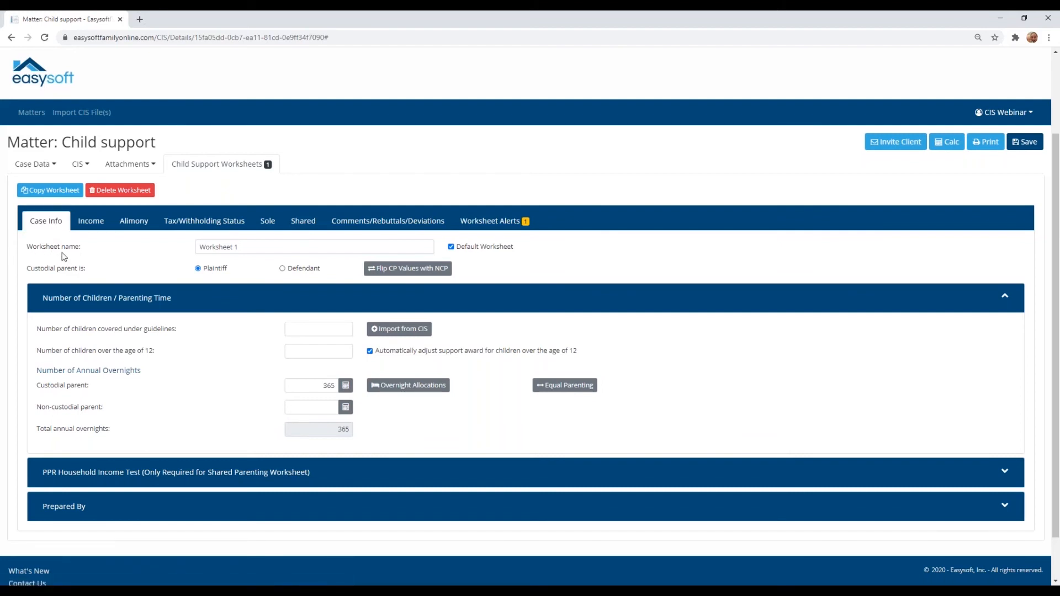
click(236, 248)
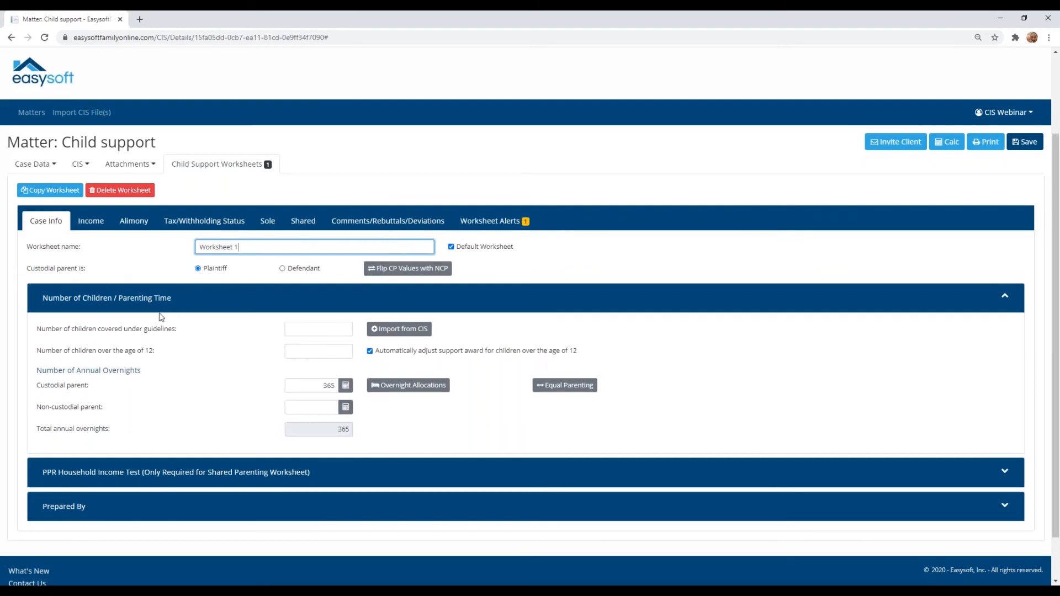
click(309, 328)
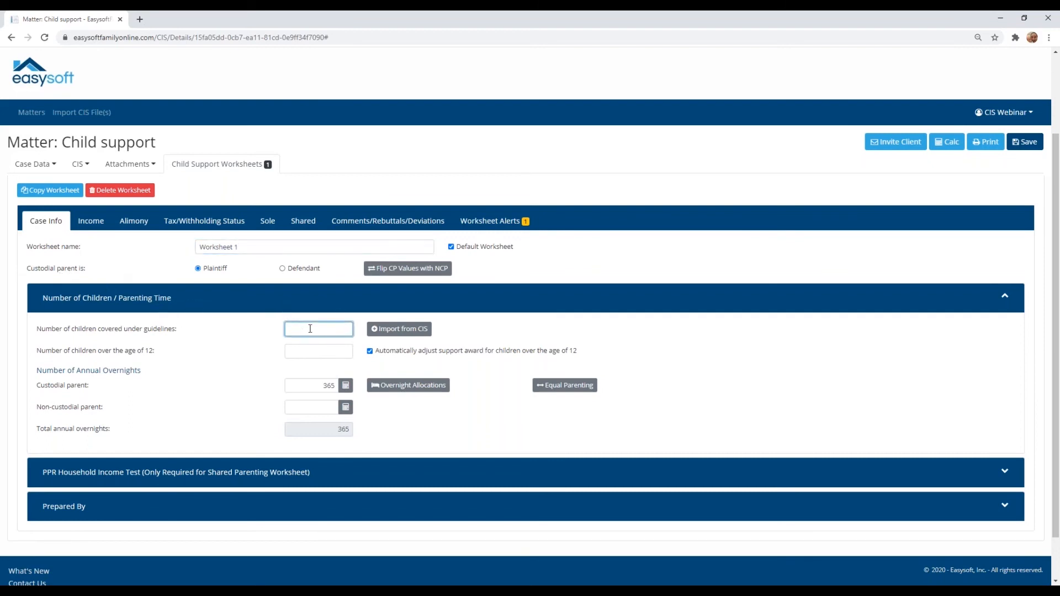
text(2)
key(Tab)
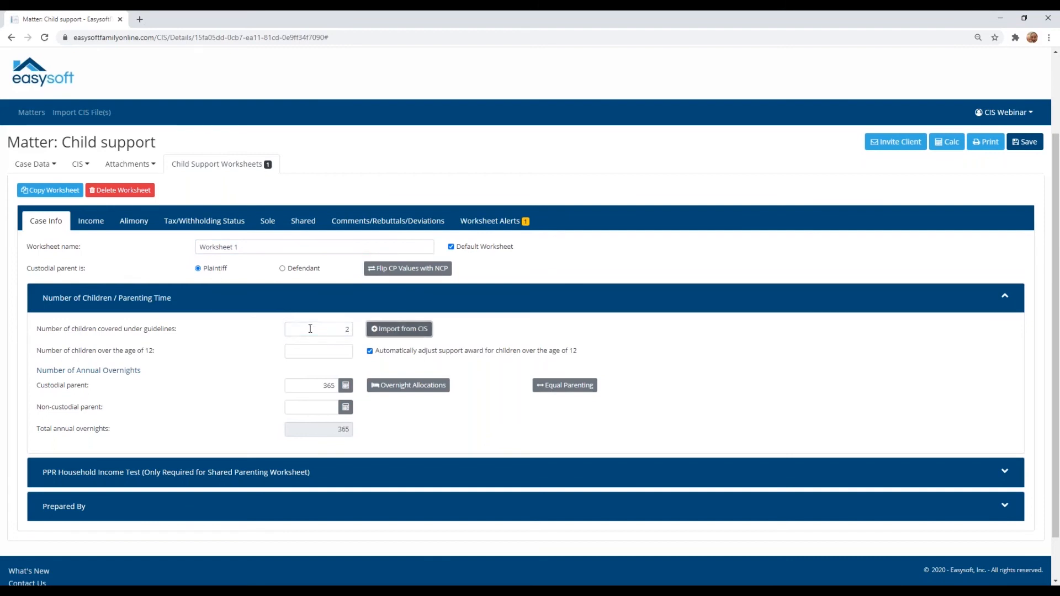
click(332, 350)
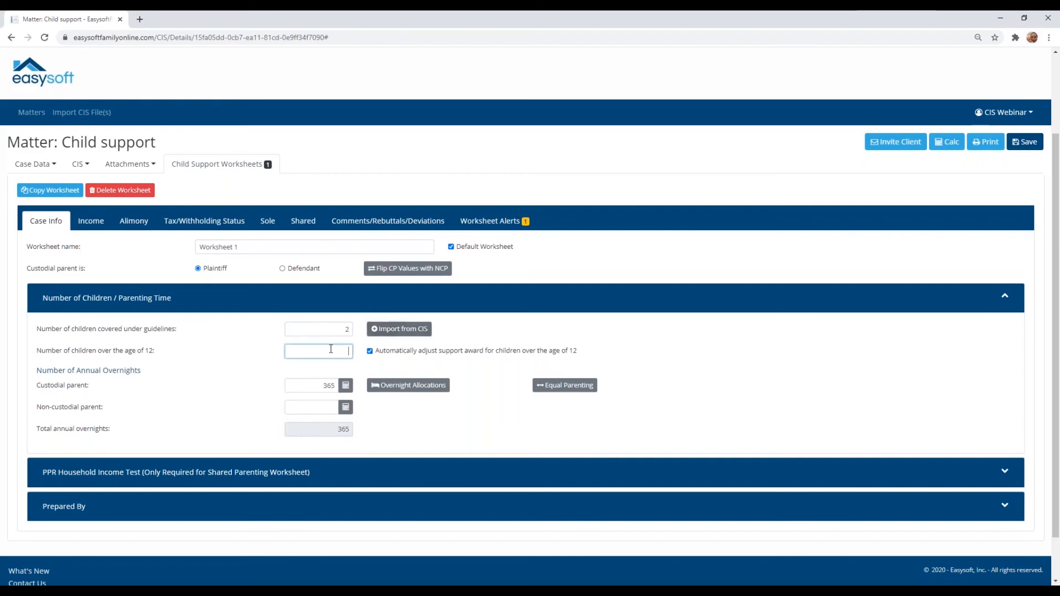
key(Tab)
Step: Set the custodial parent's number of annual overnights to 200
scroll(339, 344, down, 1)
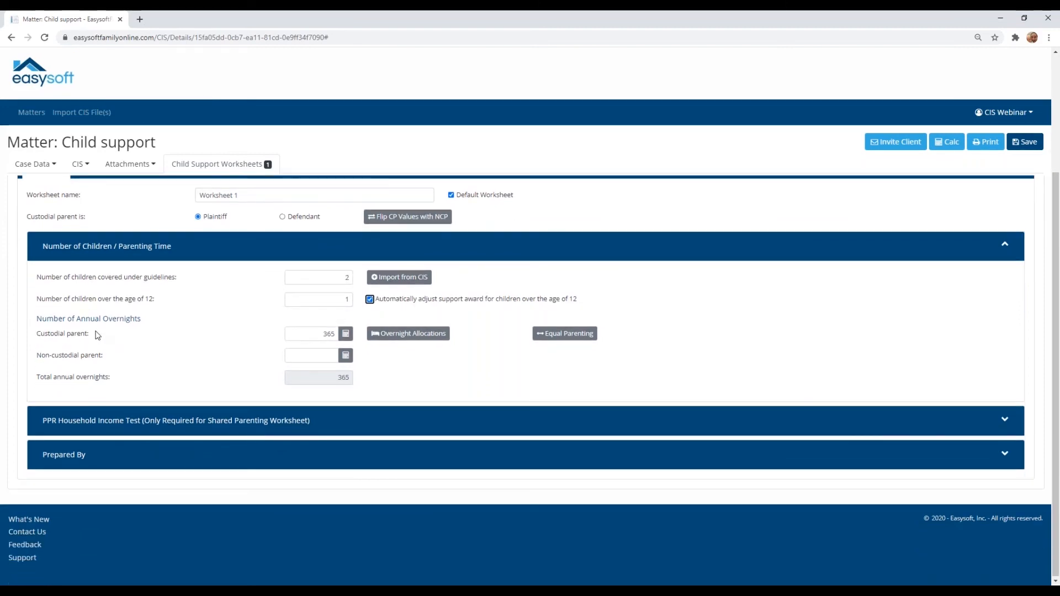
click(315, 339)
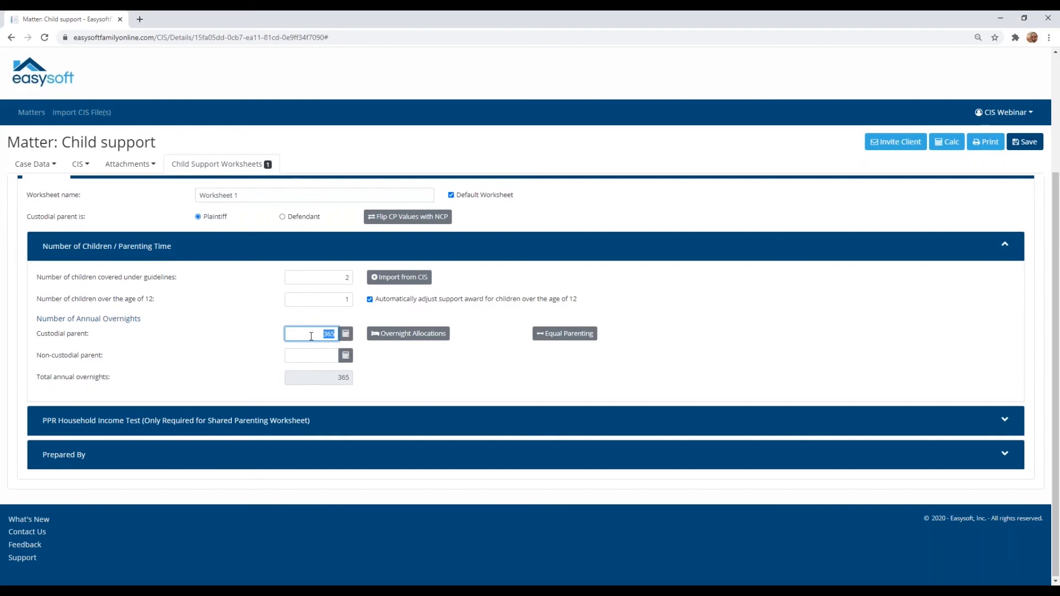
text(200)
key(Tab)
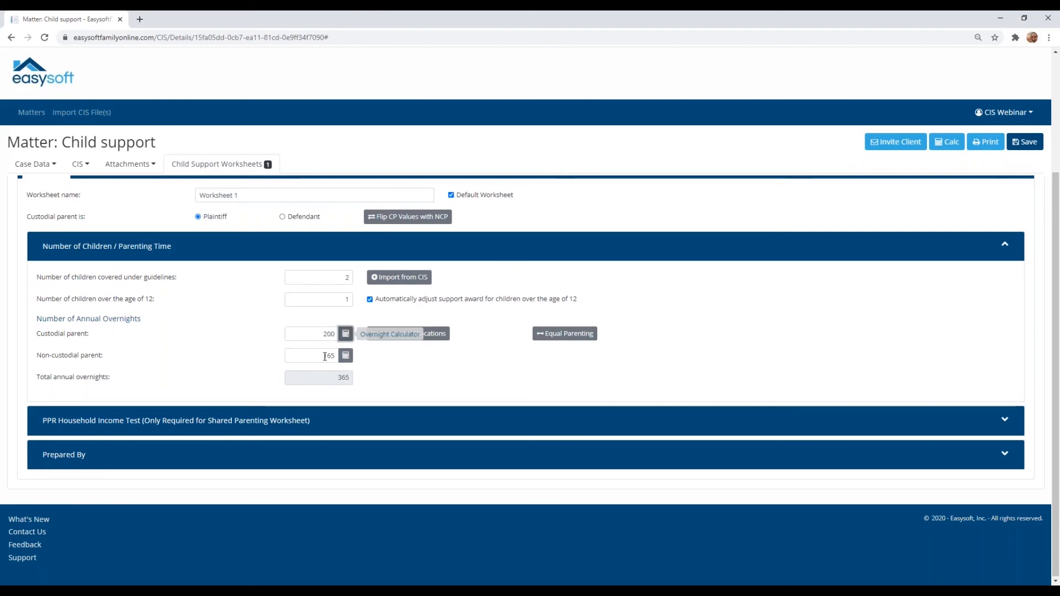
Step: Apply equal parenting with 183 overnights for each parent and expand the PPR Household Income Test section
click(567, 339)
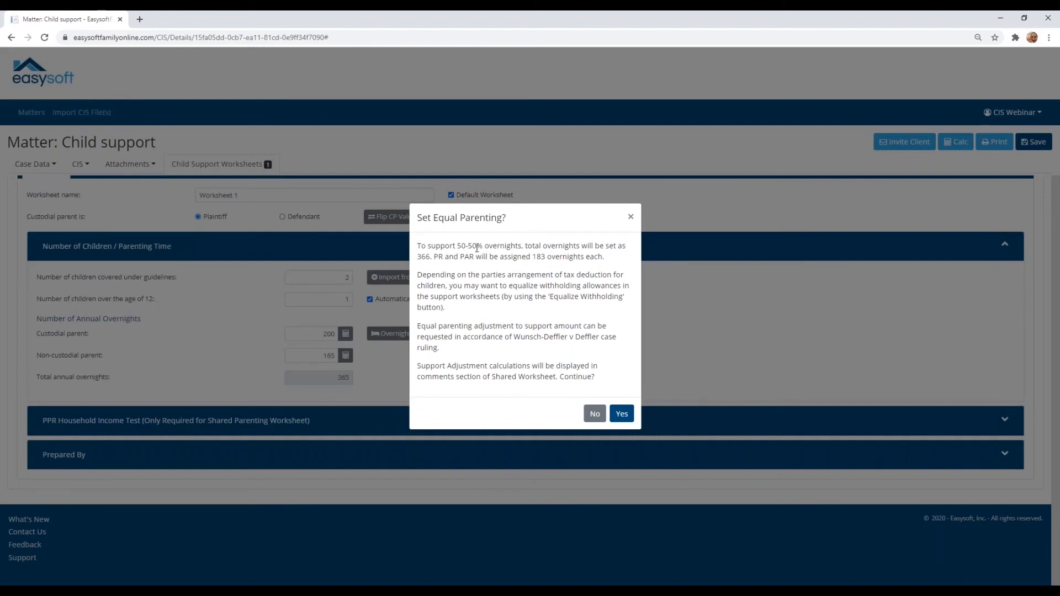
click(621, 417)
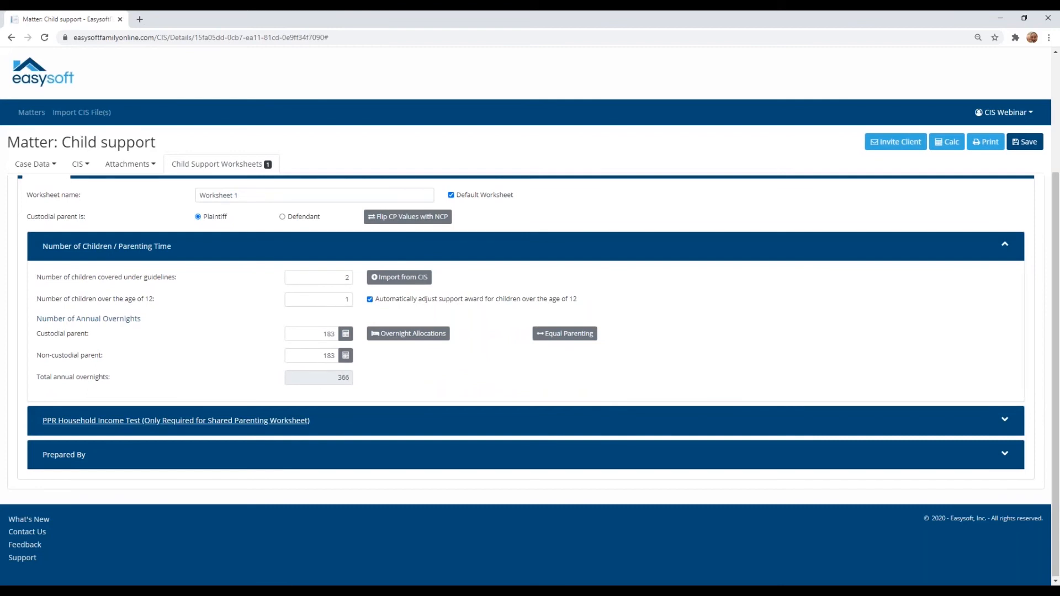
click(176, 420)
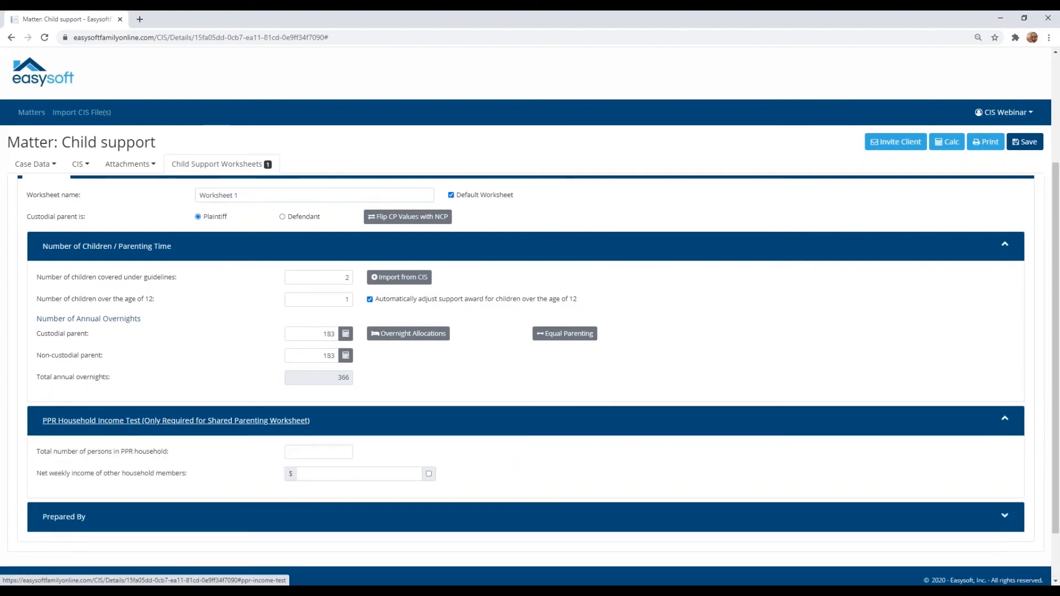
scroll(232, 408, down, 2)
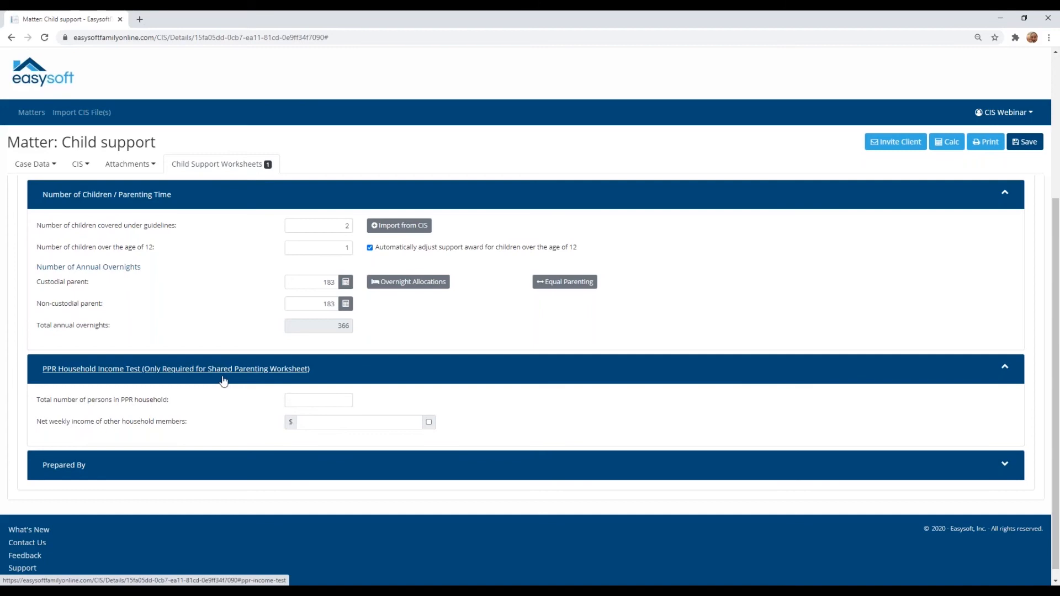
Step: Enter weekly salaries/wages/commissions income of 500 for the custodial parent and 3,800 for the non-custodial parent
scroll(223, 380, up, 4)
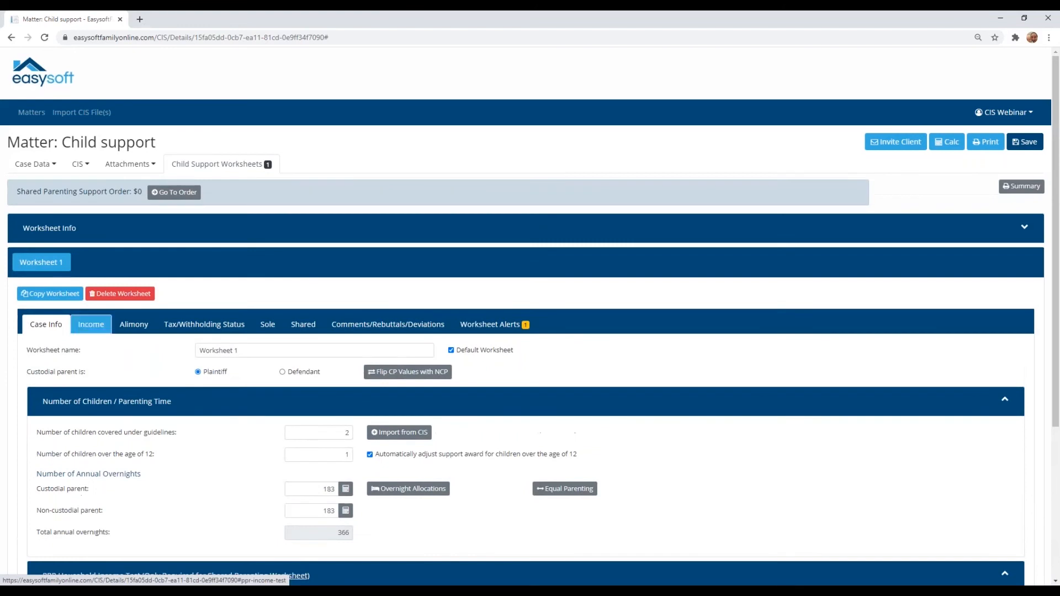
click(87, 326)
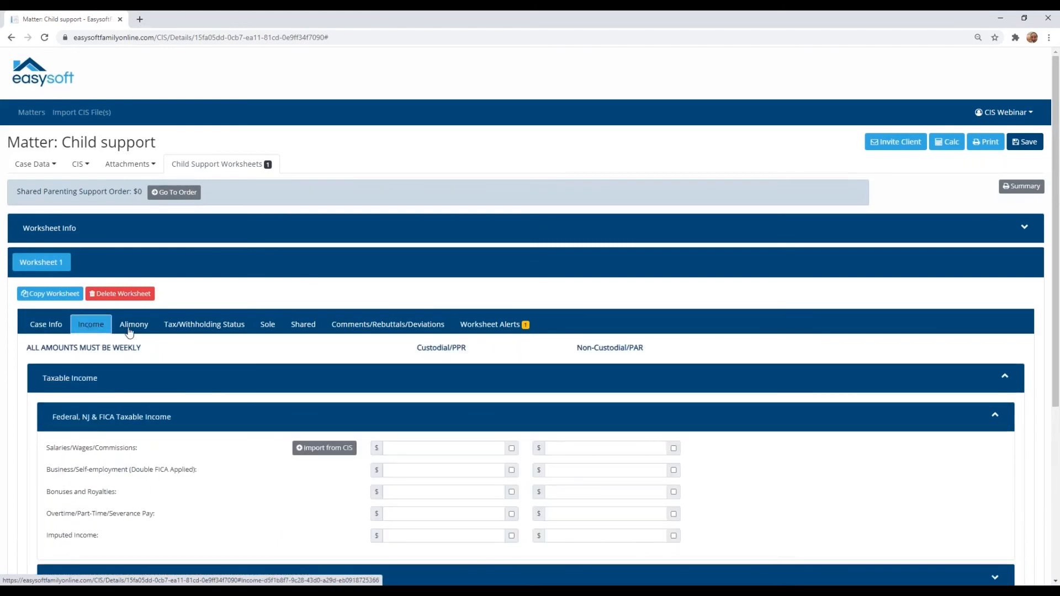
scroll(140, 340, down, 1)
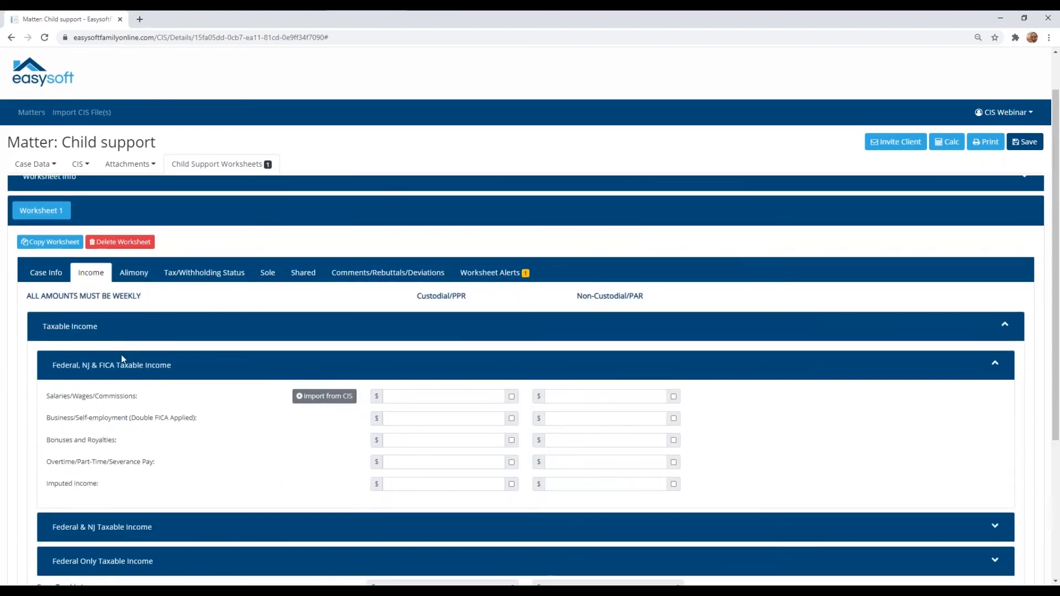
scroll(160, 438, down, 1)
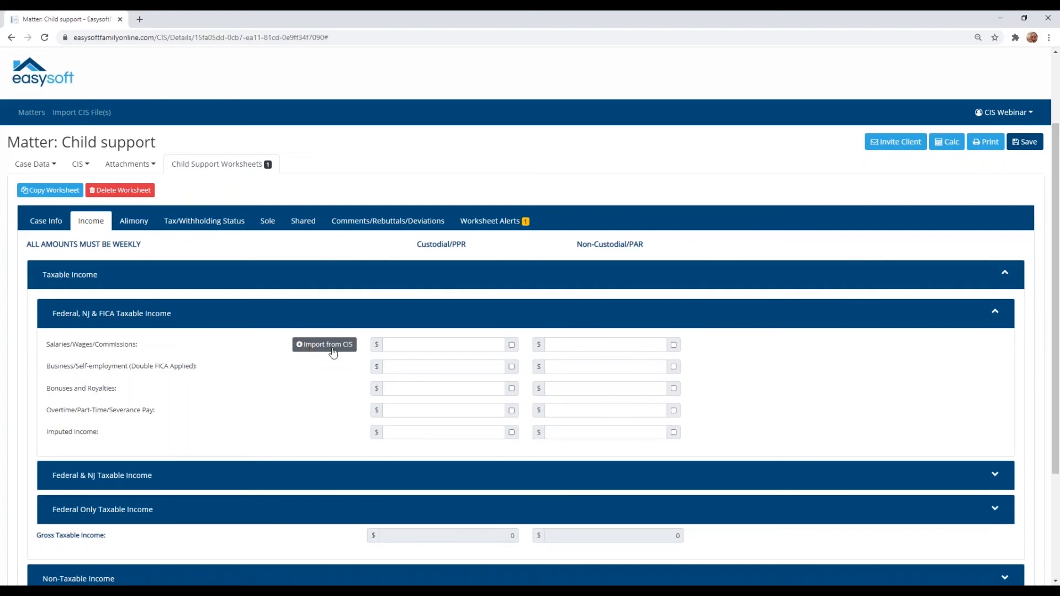
click(414, 344)
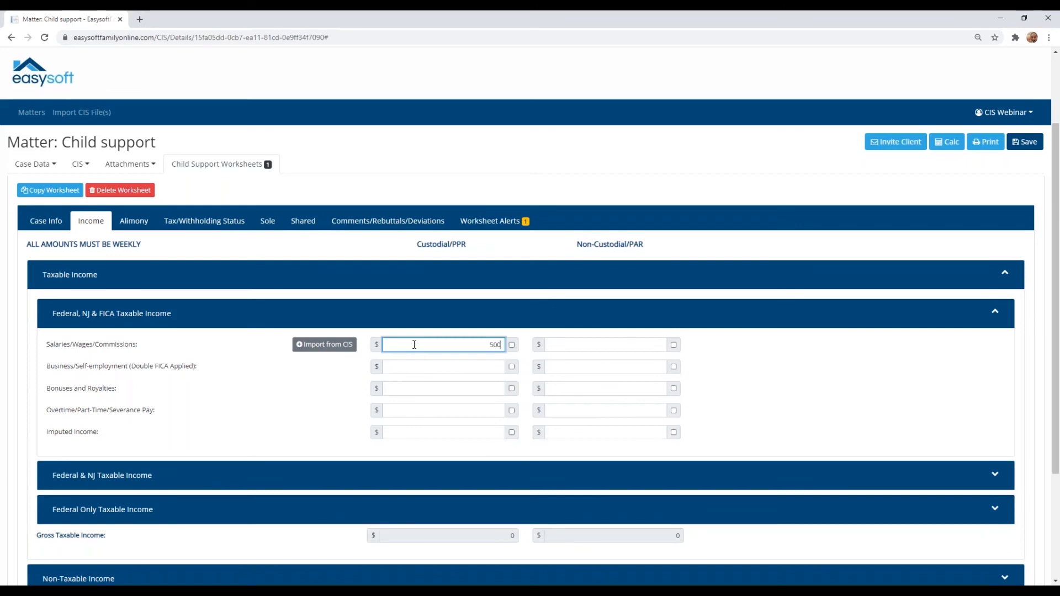
key(Tab)
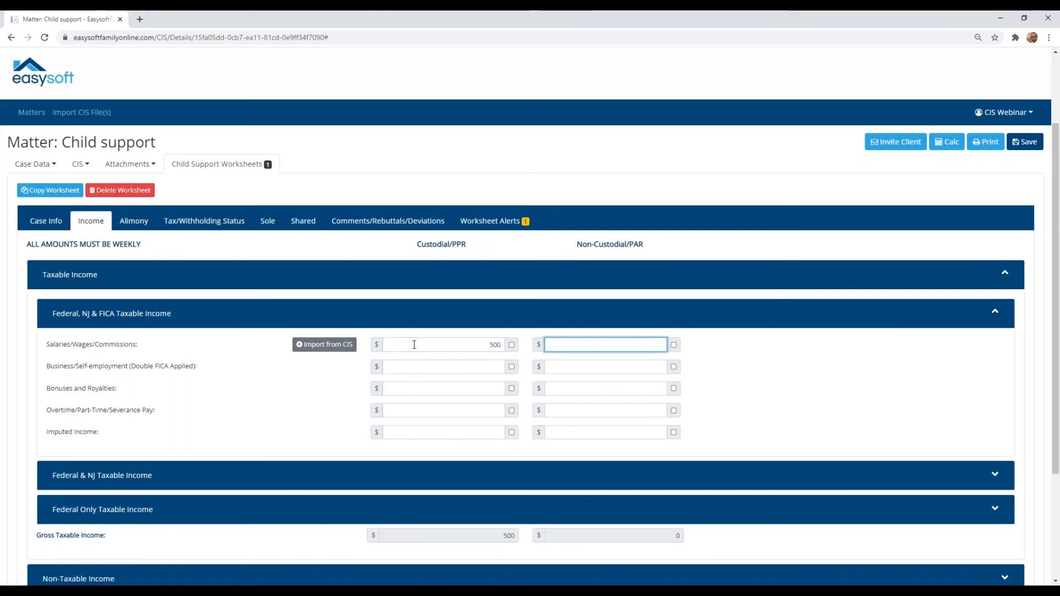
text(3800)
key(Tab)
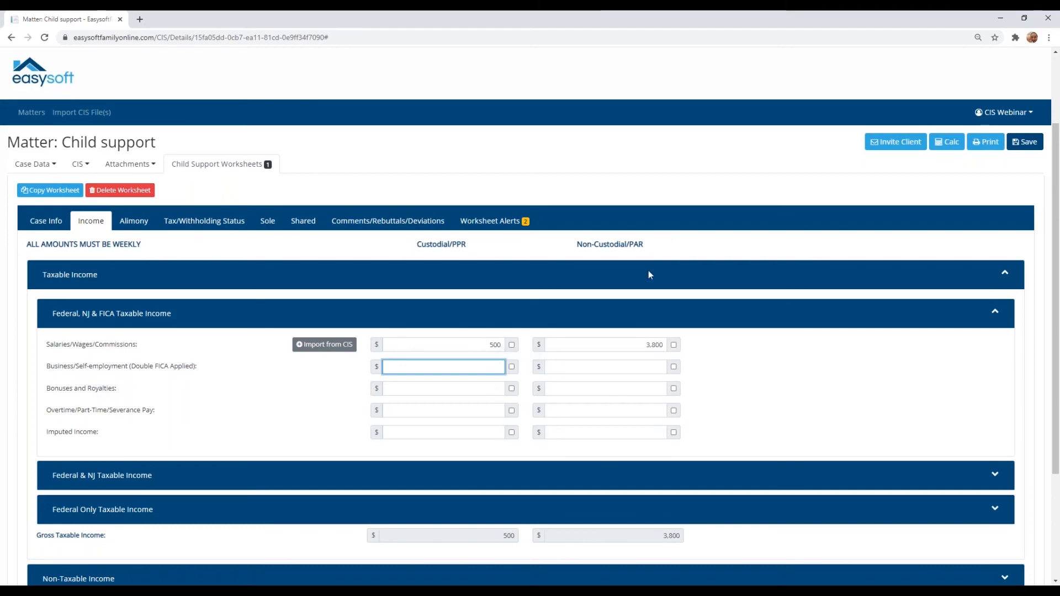
Step: Review the income categories under Federal & NJ Taxable Income and Federal Only Taxable Income, collapsing each section after viewing it
scroll(605, 446, down, 1)
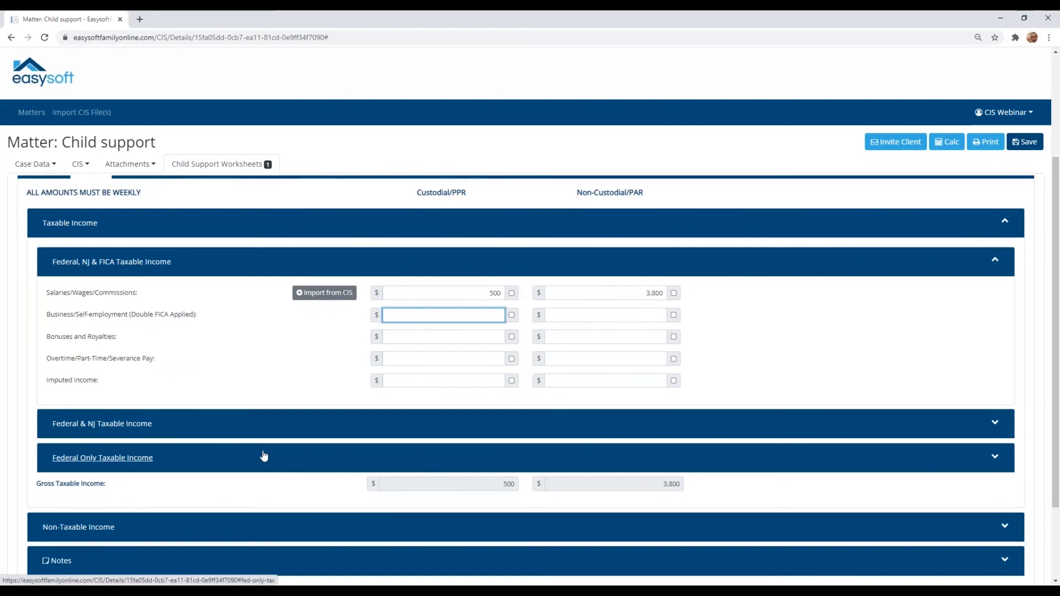
click(200, 436)
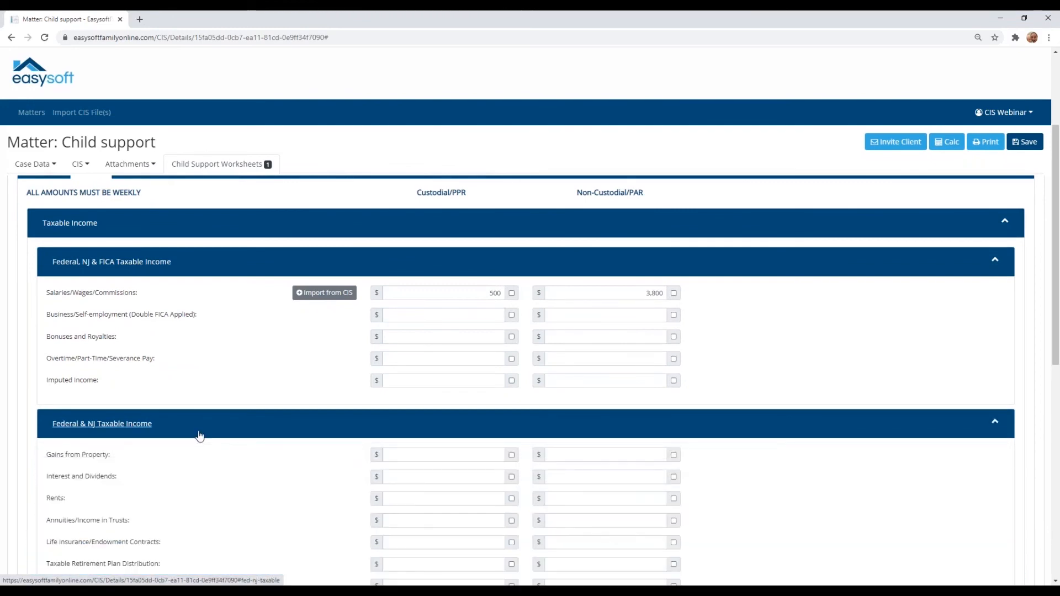
scroll(200, 435, down, 1)
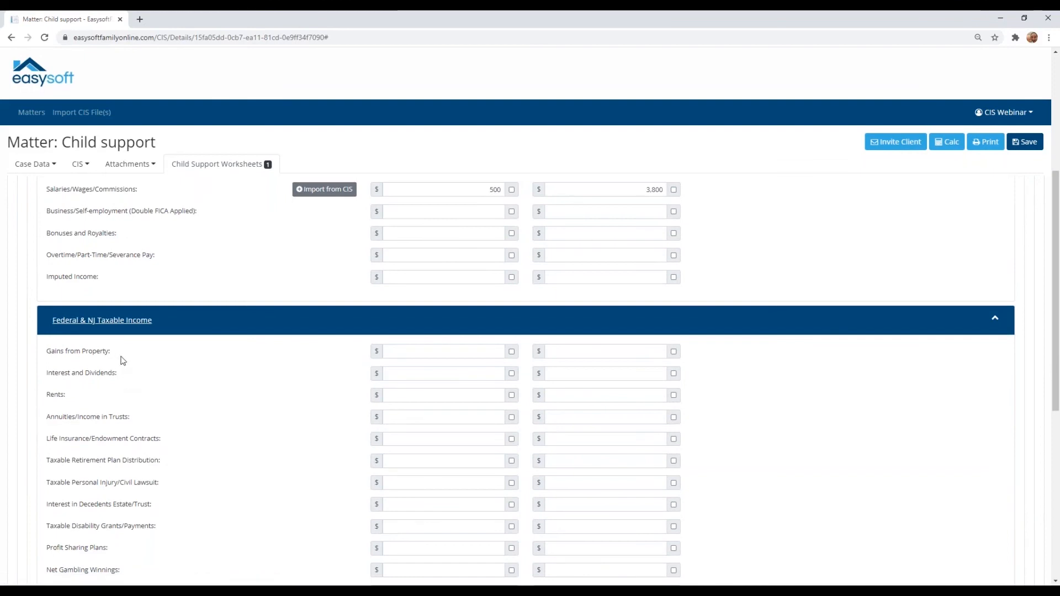
scroll(118, 434, down, 1)
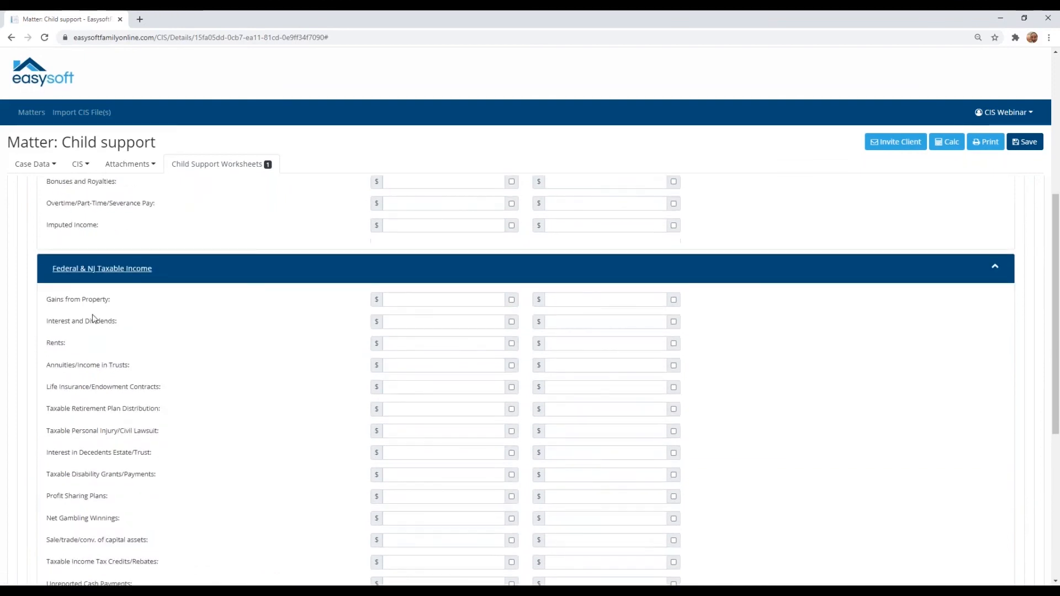
scroll(84, 532, down, 1)
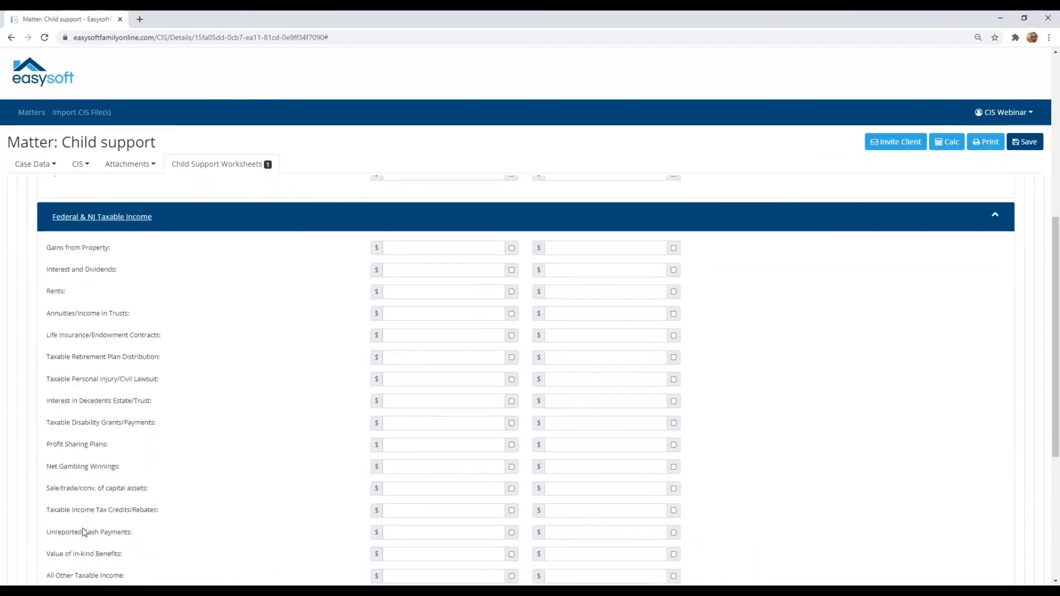
click(136, 221)
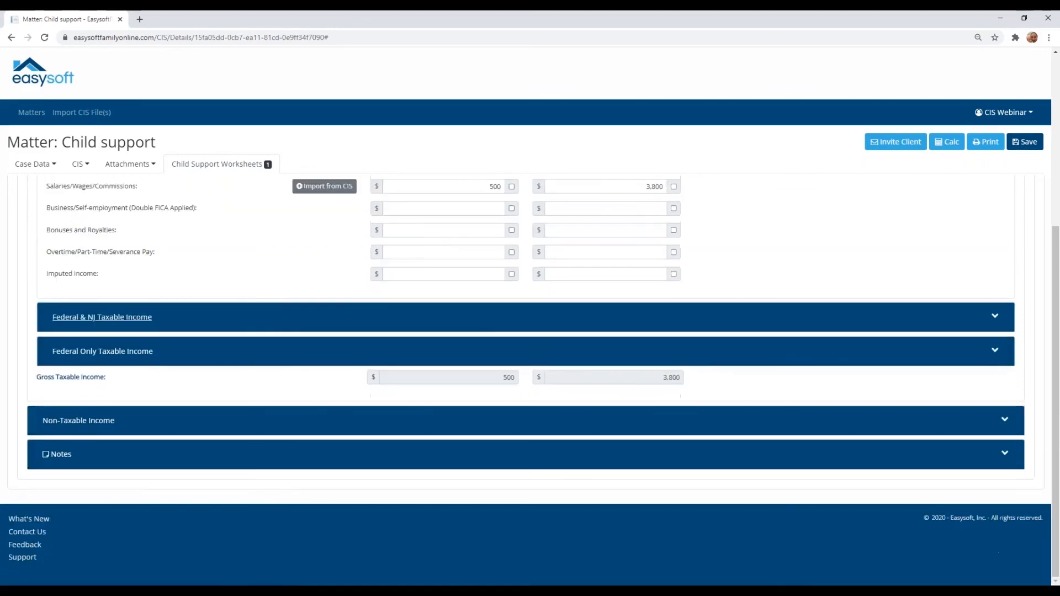
click(143, 356)
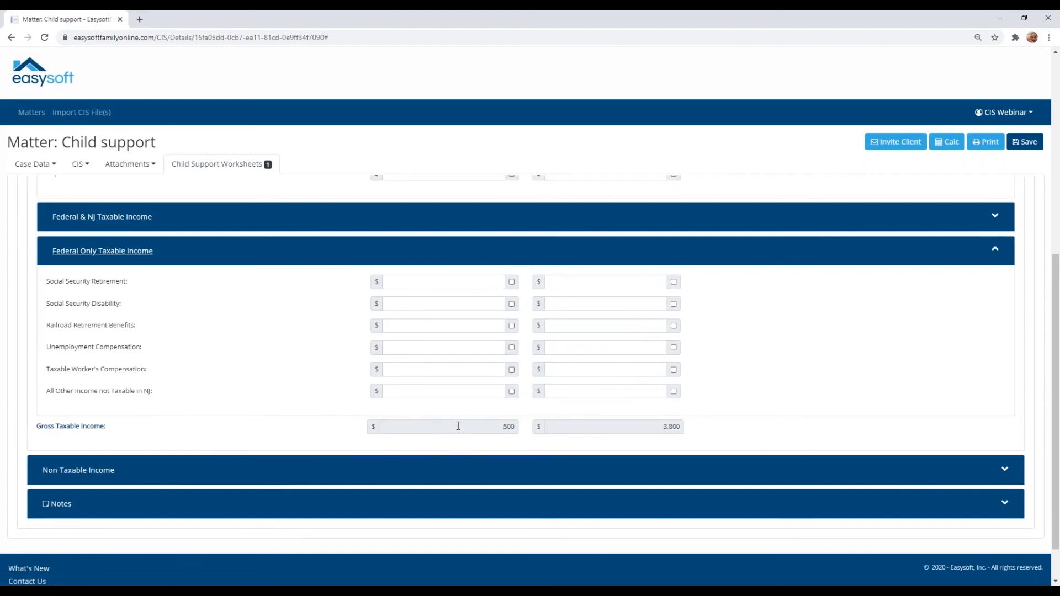
click(129, 254)
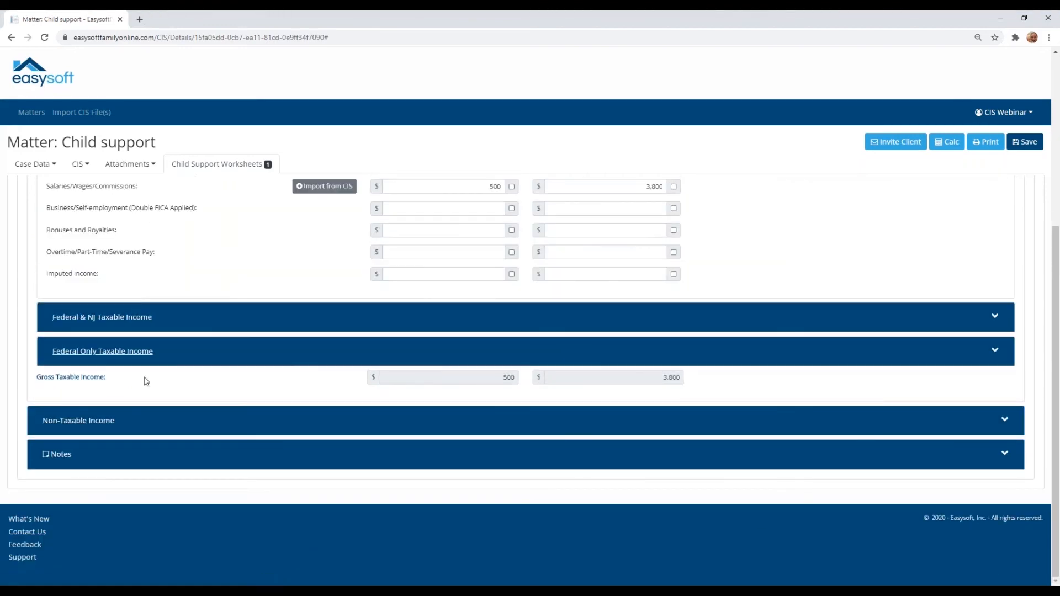
Step: Review the income categories under Non-Taxable Income through Gross Non-Taxable Income, and collapse the section after viewing it
click(122, 426)
scroll(123, 426, down, 2)
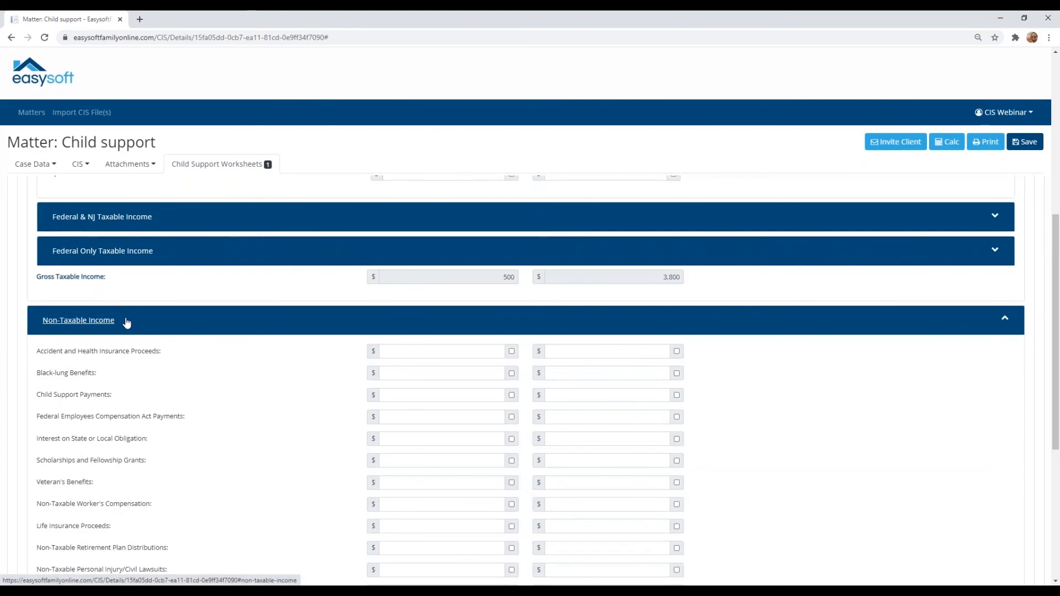
scroll(126, 322, down, 1)
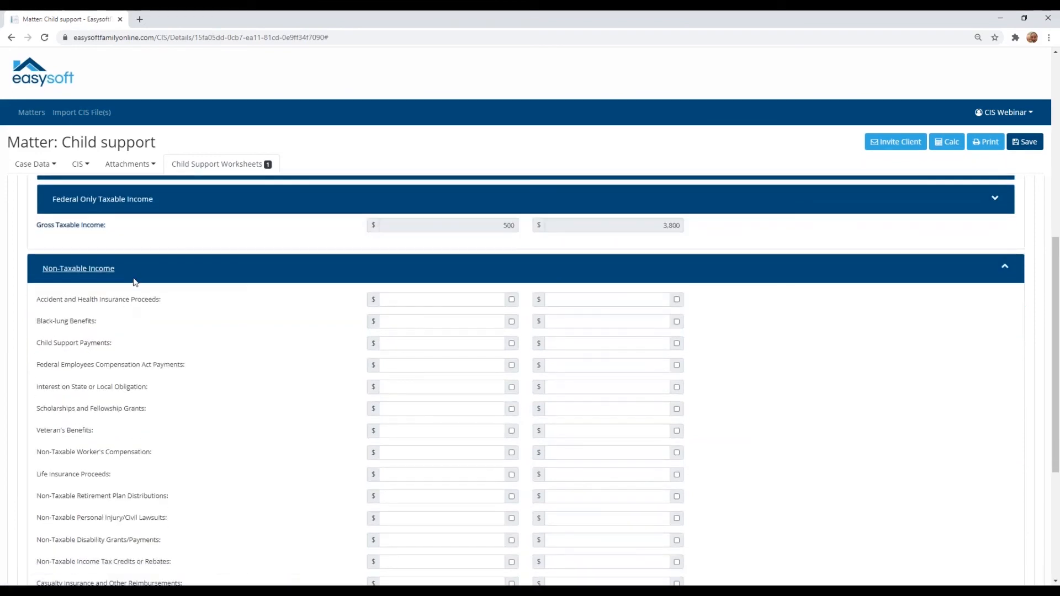
scroll(135, 282, down, 1)
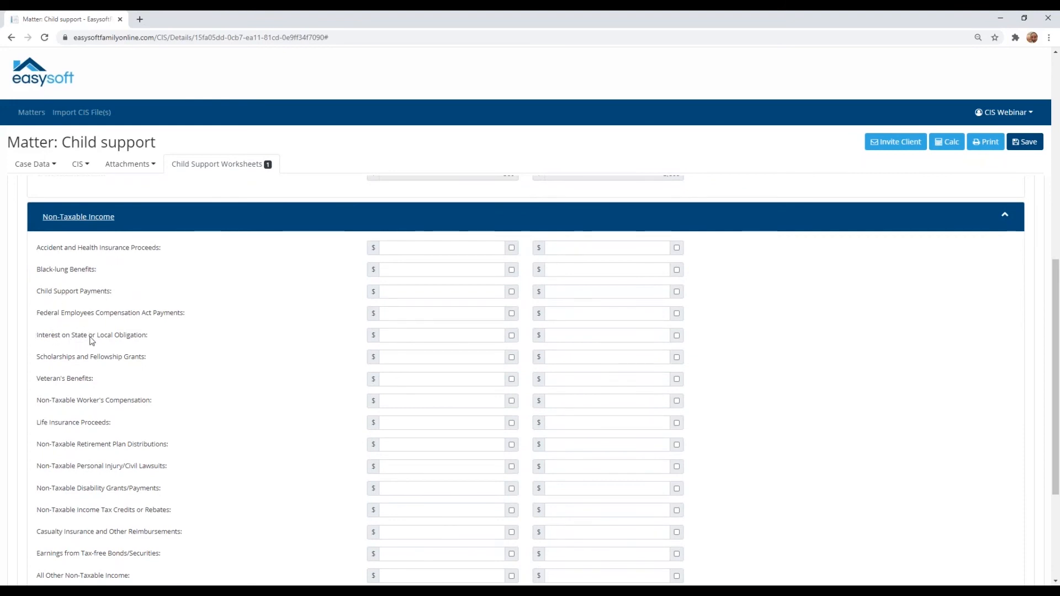
scroll(135, 345, down, 2)
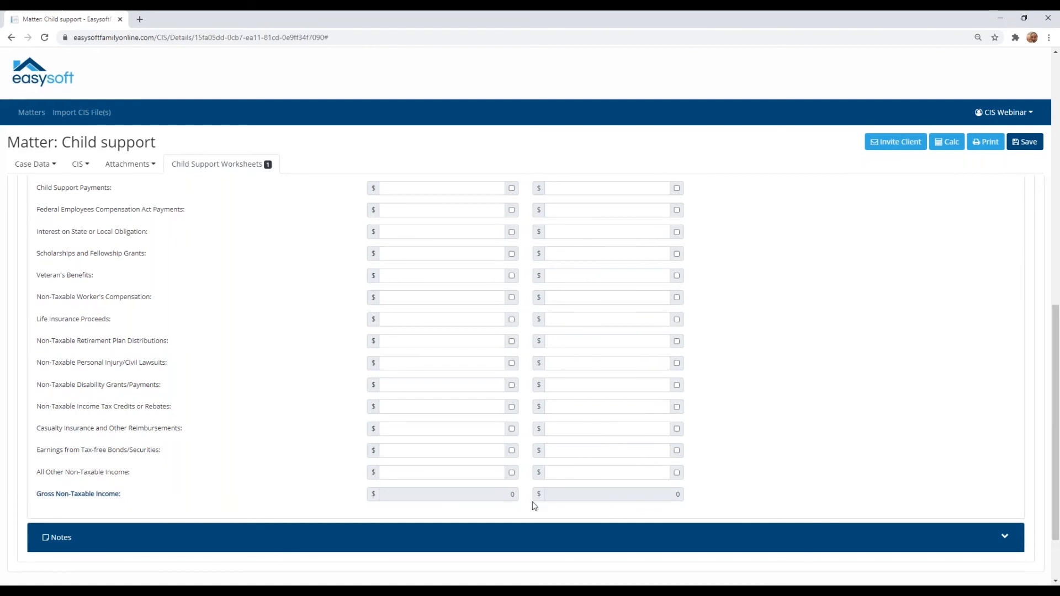
scroll(481, 485, up, 1)
scroll(482, 486, up, 1)
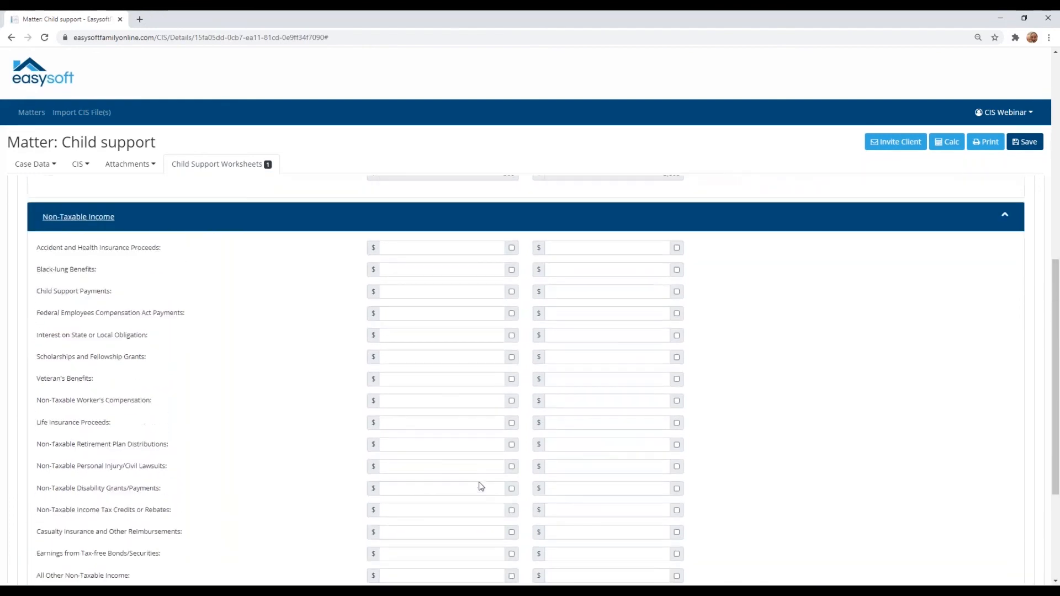
click(91, 222)
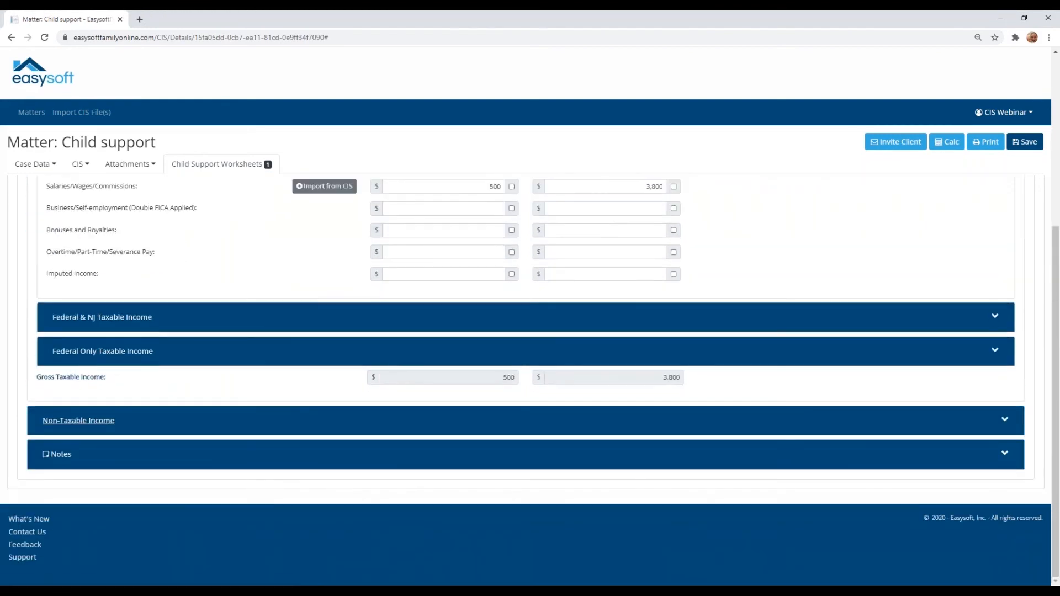
Step: Enter weekly alimony of 200 as received by the custodial parent and 200 as paid by the non-custodial parent
scroll(91, 223, up, 1)
scroll(91, 223, up, 2)
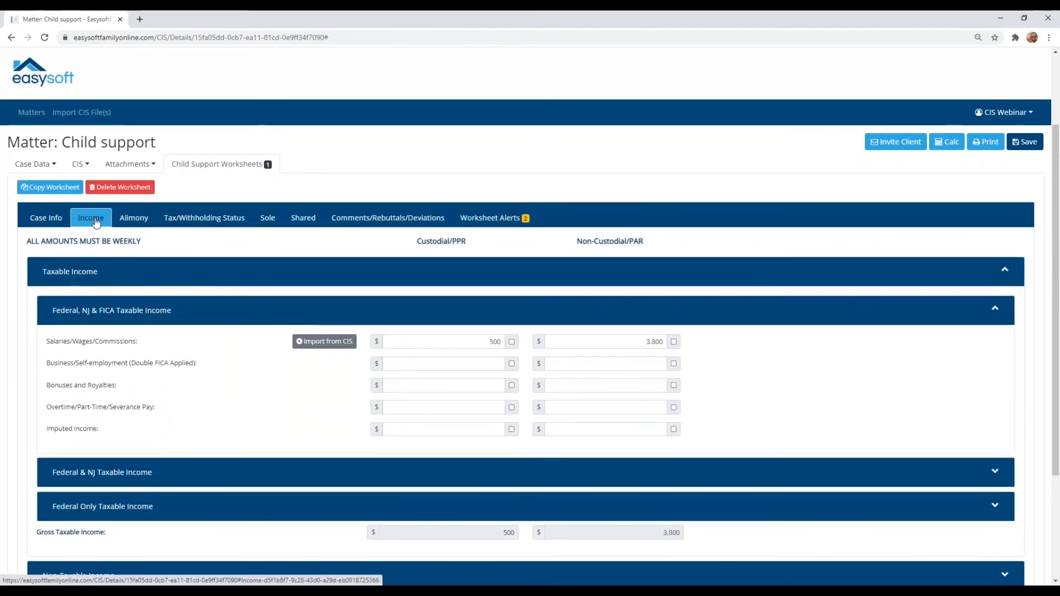
click(138, 221)
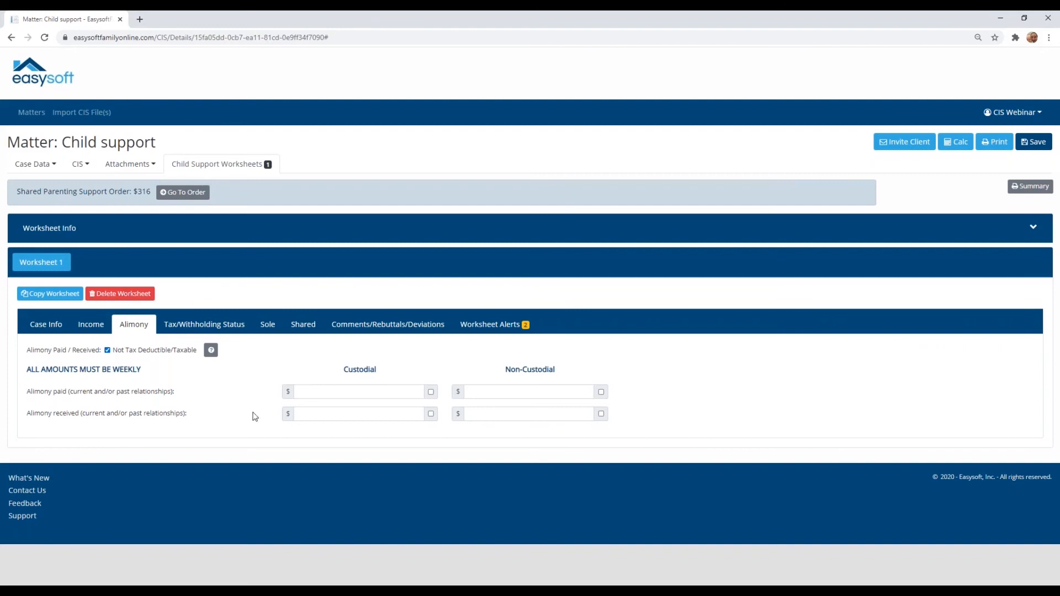
click(320, 412)
text(200)
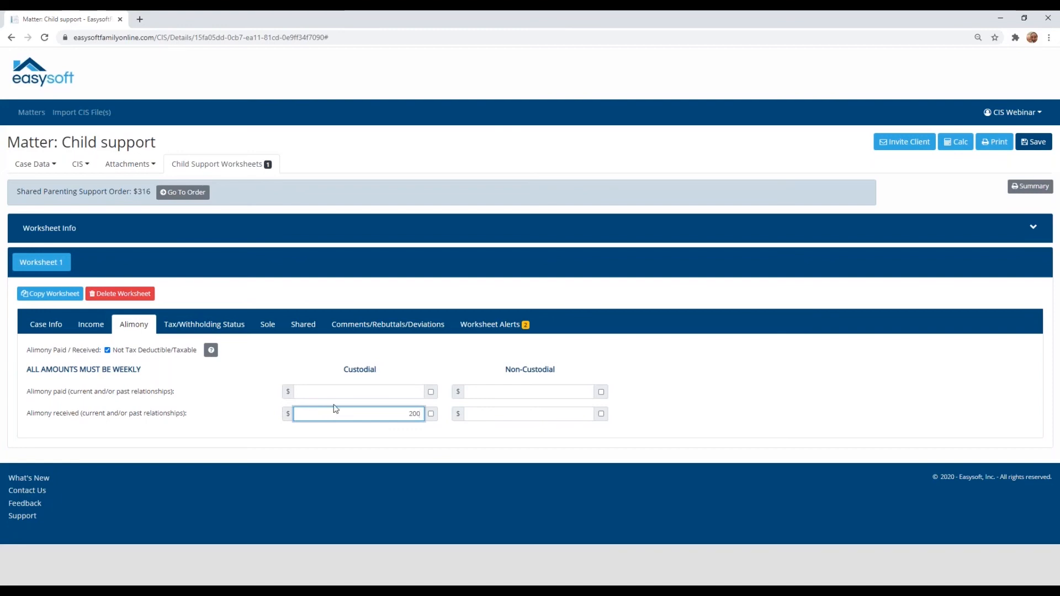
click(504, 391)
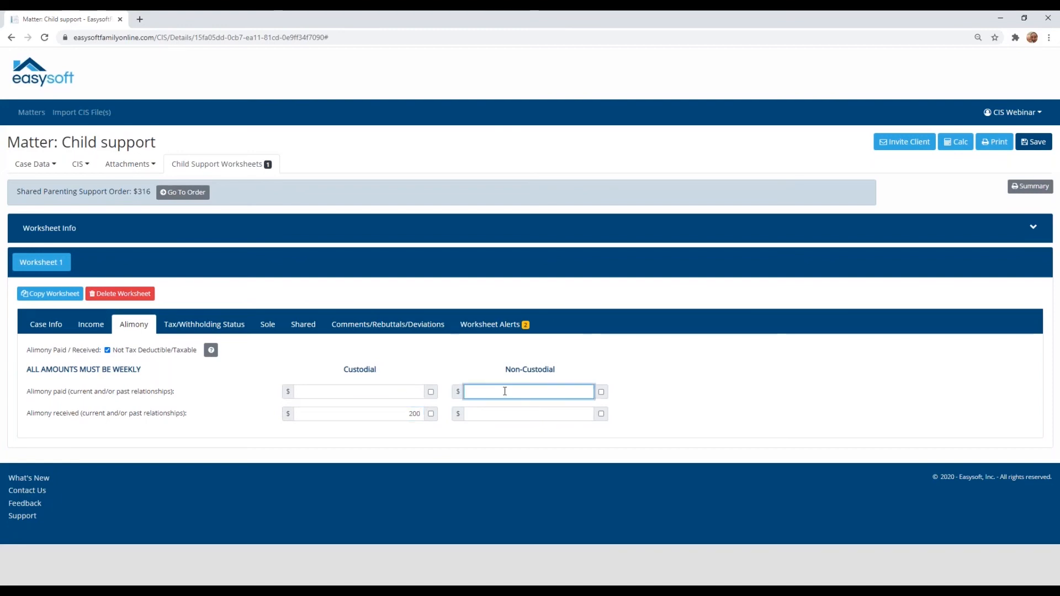
text(200)
key(Tab)
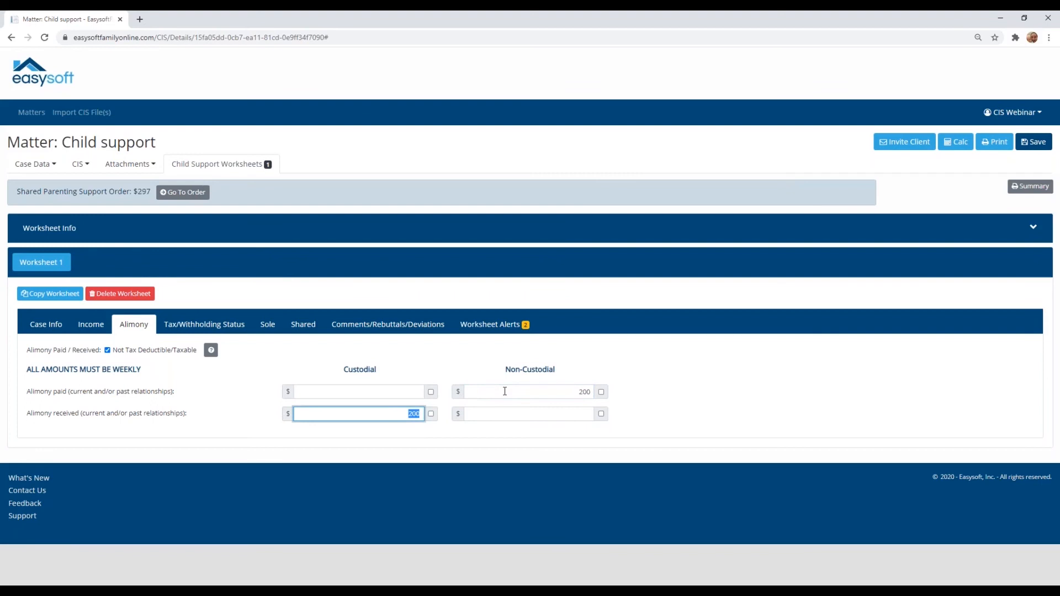
Step: Review the Tax/Withholding Status settings, including the withholding allowances help, the custodial parent's filing status options and the resulting Shared Parenting Support Order
click(236, 328)
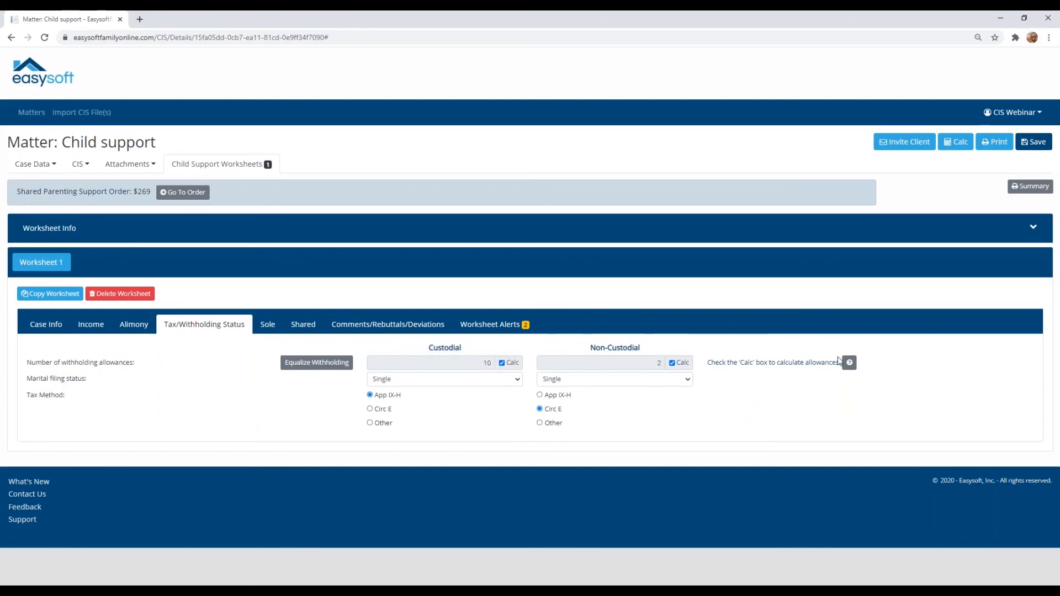
click(849, 364)
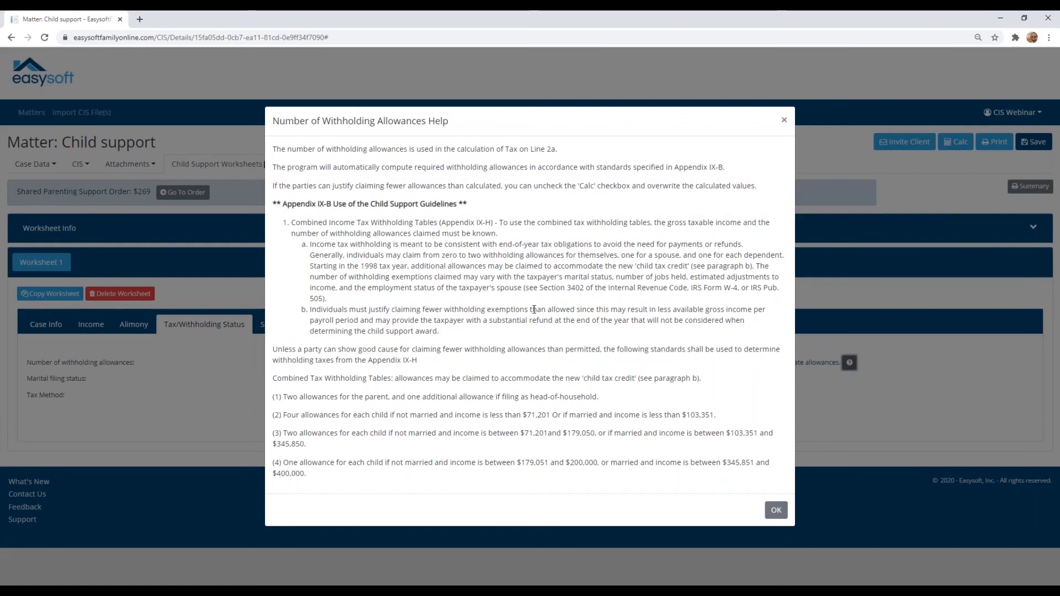
click(776, 511)
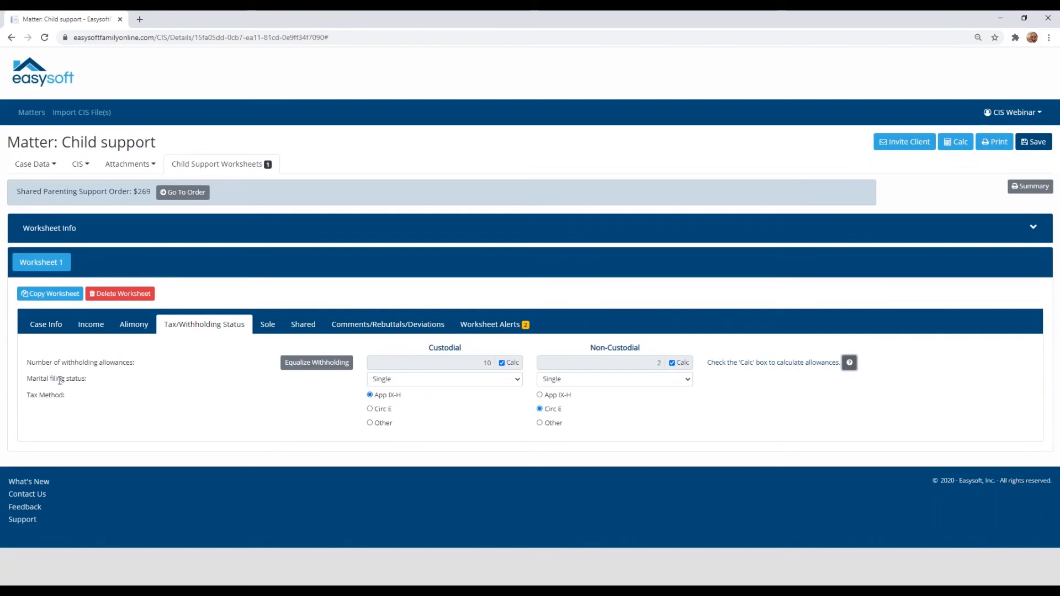
click(460, 380)
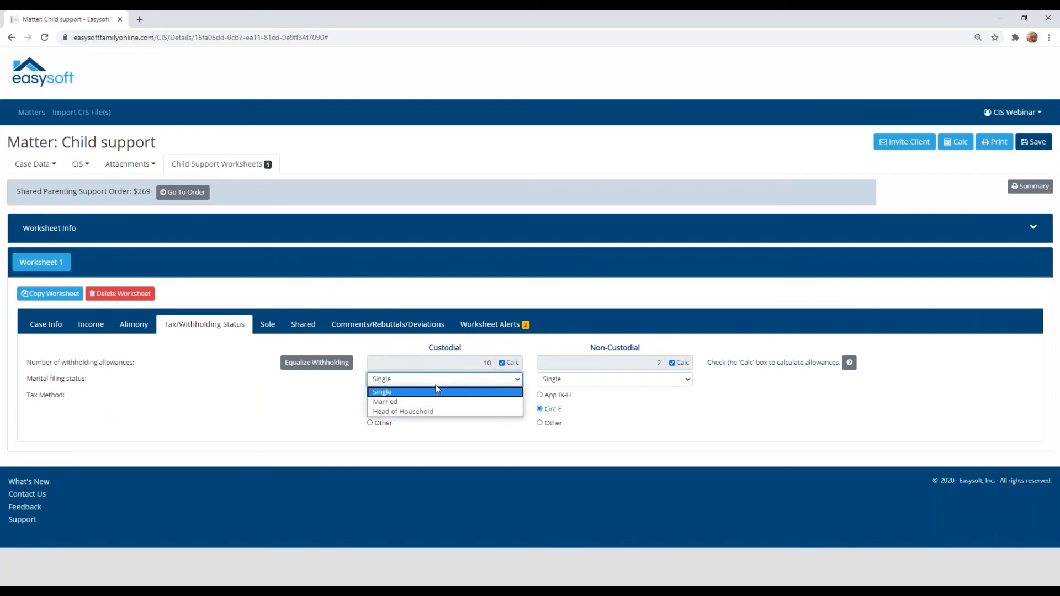
click(438, 379)
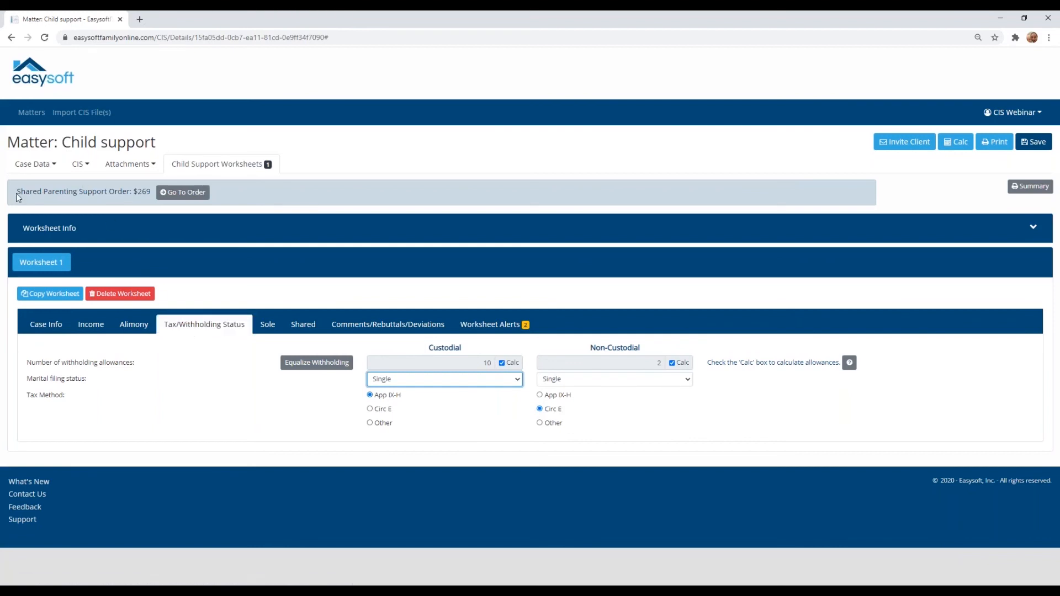
drag(17, 192, 152, 191)
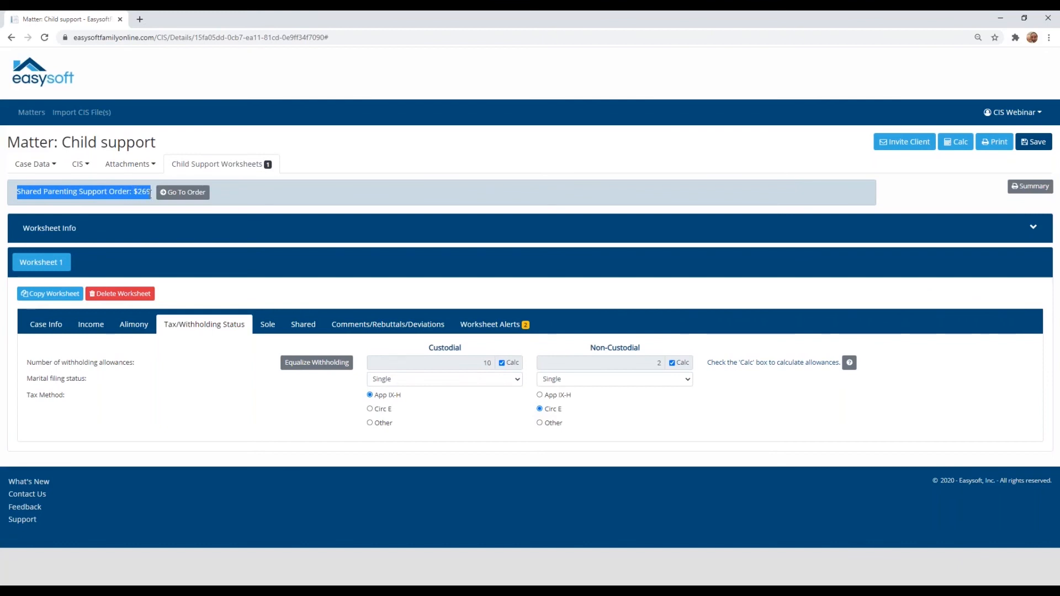
Step: Open the Shared worksheet and examine its Gross Taxable Income and Adjusted Gross Taxable Income lines, expanding the latter section
click(296, 328)
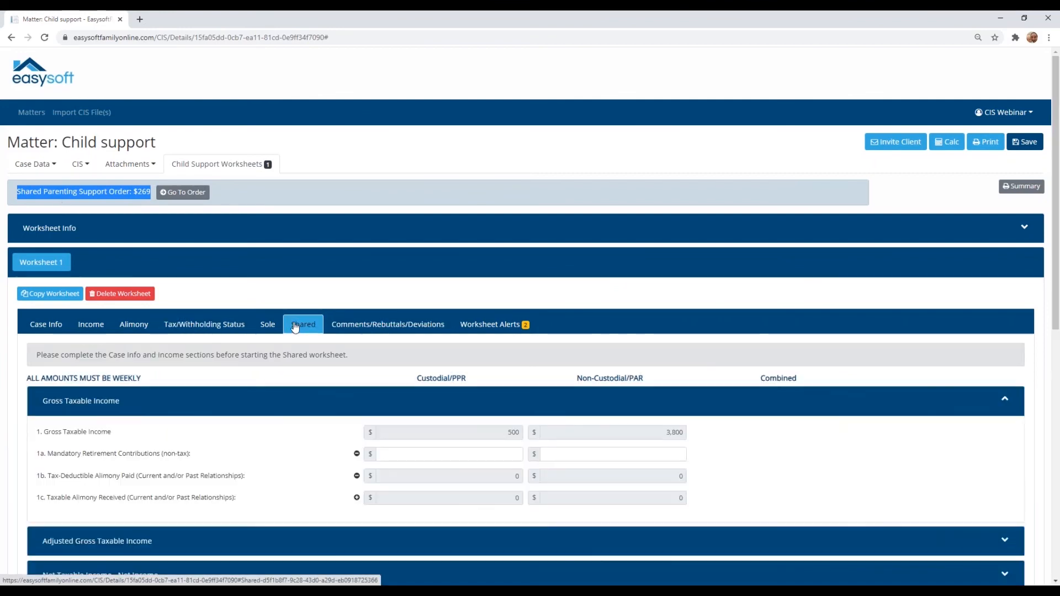
scroll(296, 328, down, 3)
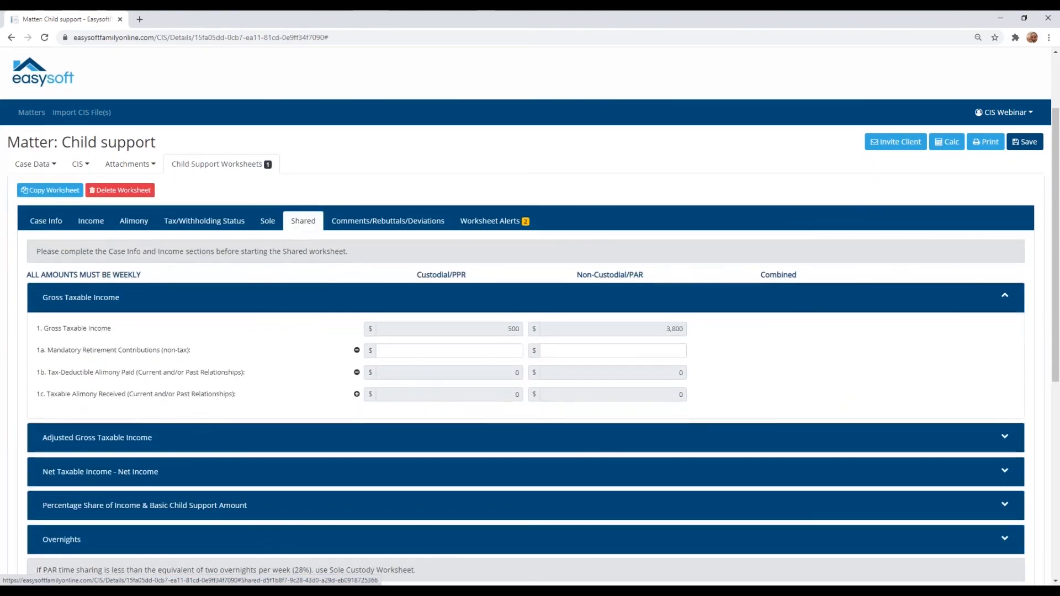
scroll(296, 320, up, 1)
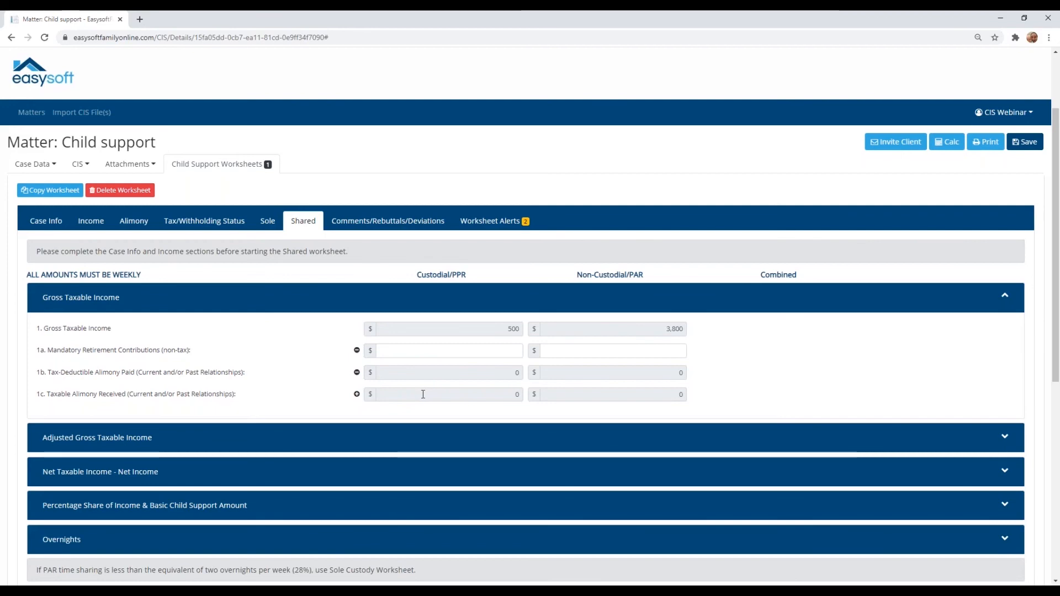
click(195, 442)
scroll(195, 445, down, 1)
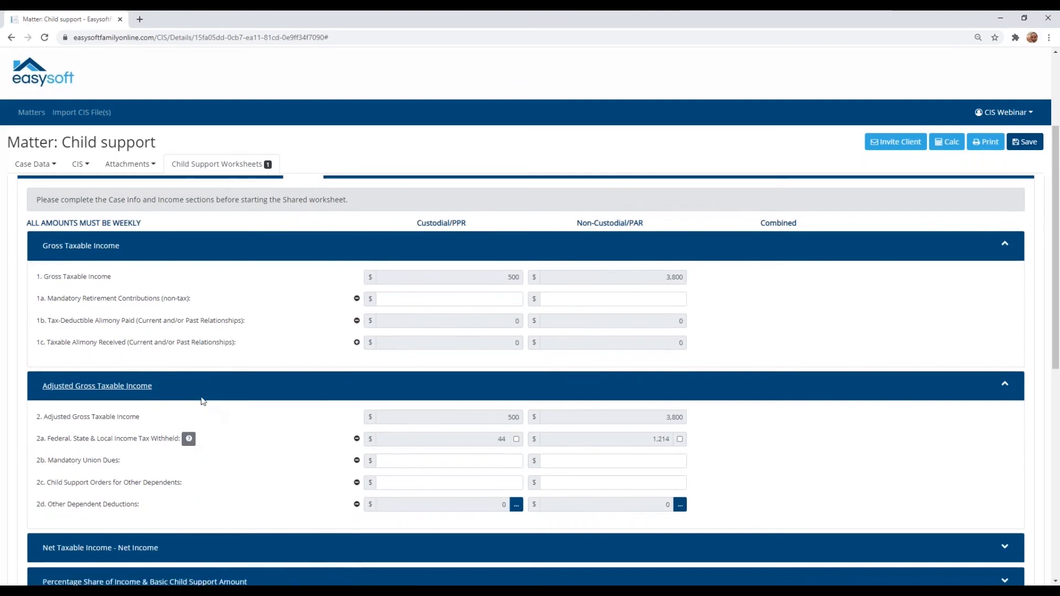
scroll(203, 398, down, 1)
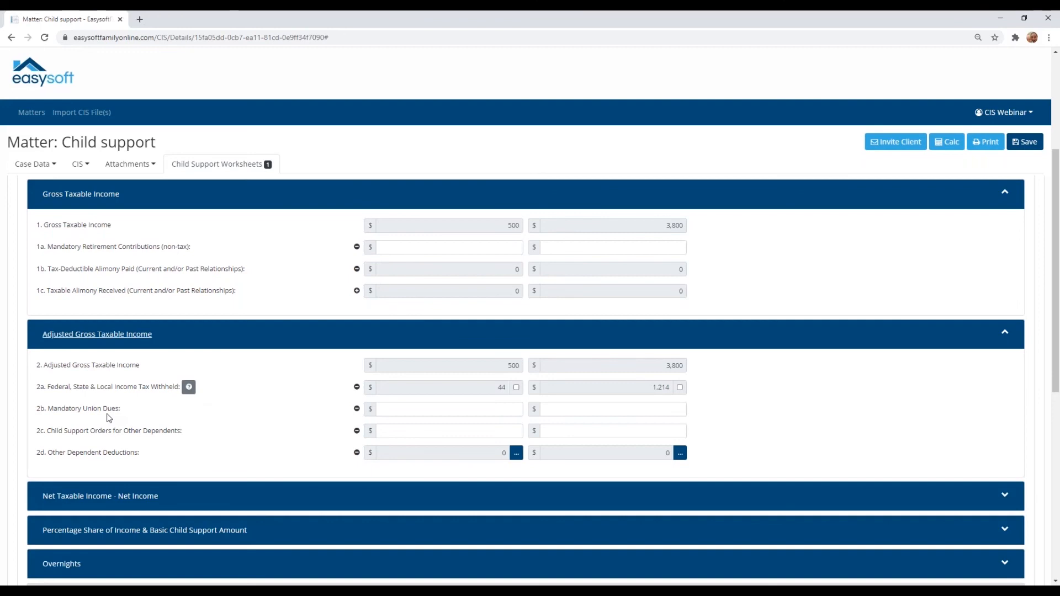
scroll(40, 411, down, 1)
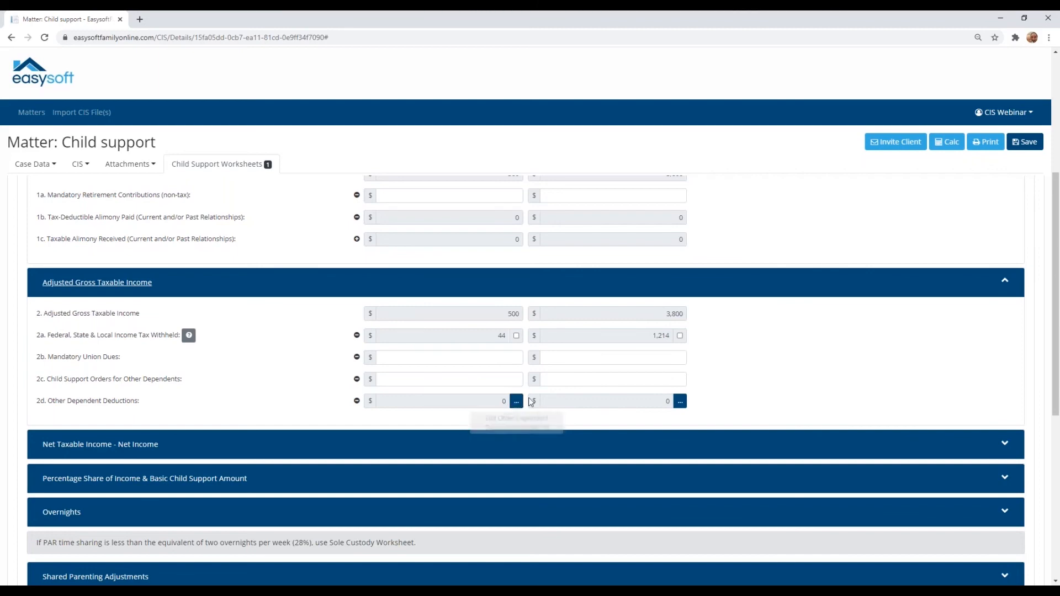
Step: Look through the custodial parent's Other Dependent Deductions, viewing Gross and Adjusted Gross Taxable Income, and close the form without saving
click(516, 403)
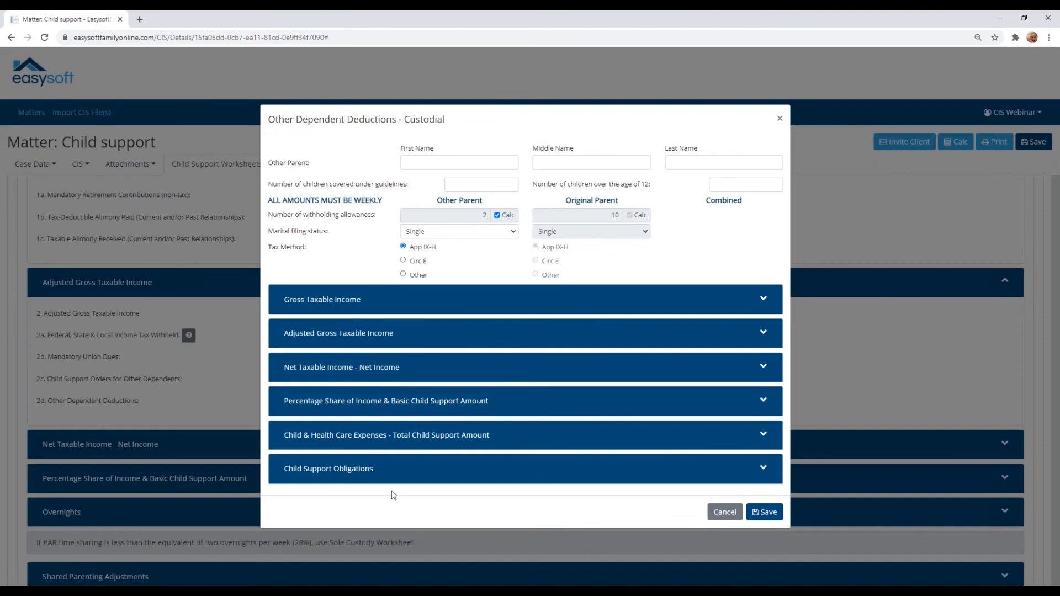
click(381, 308)
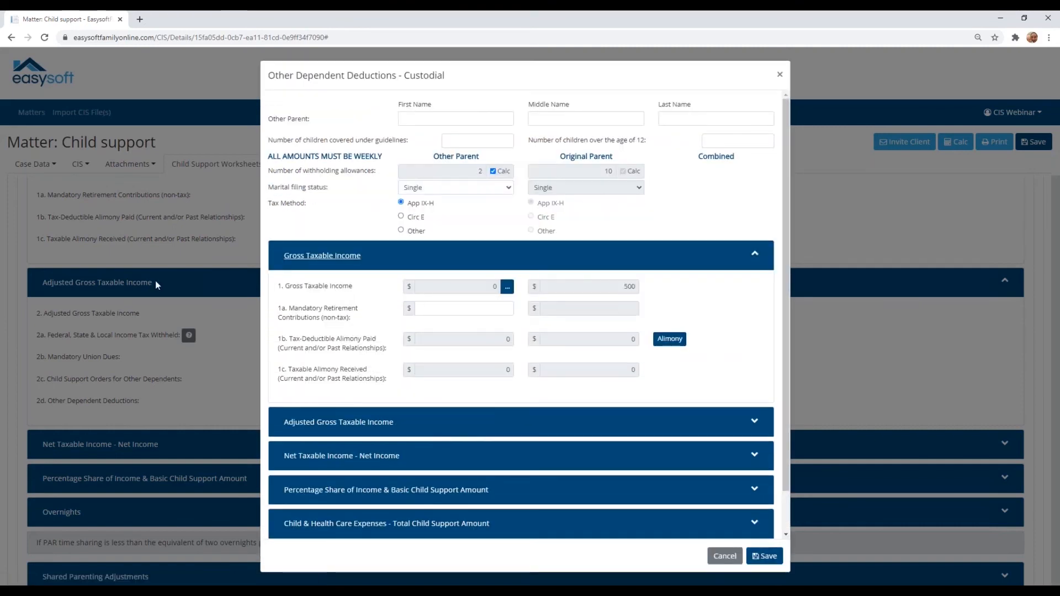
click(365, 260)
click(432, 338)
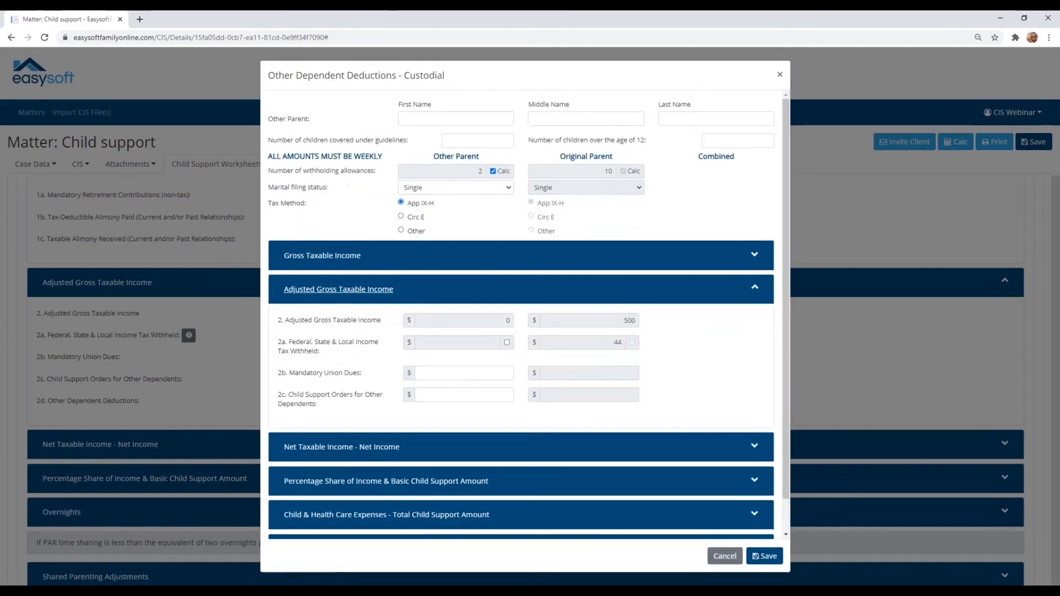
click(421, 295)
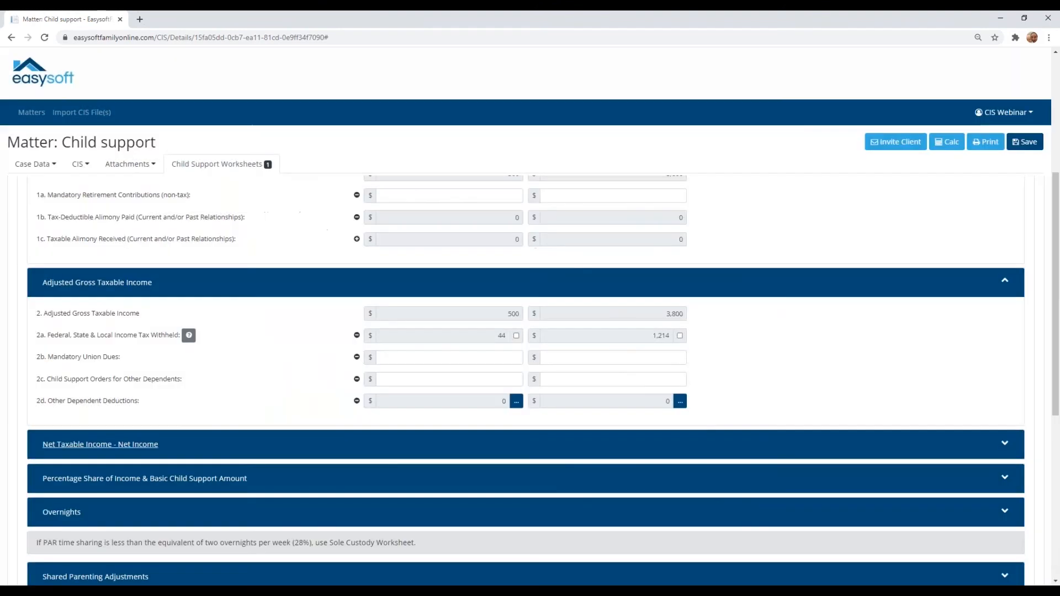
click(724, 512)
Step: Expand the Net Taxable Income - Net Income section and examine its alimony, government benefits and net income lines
scroll(447, 401, down, 1)
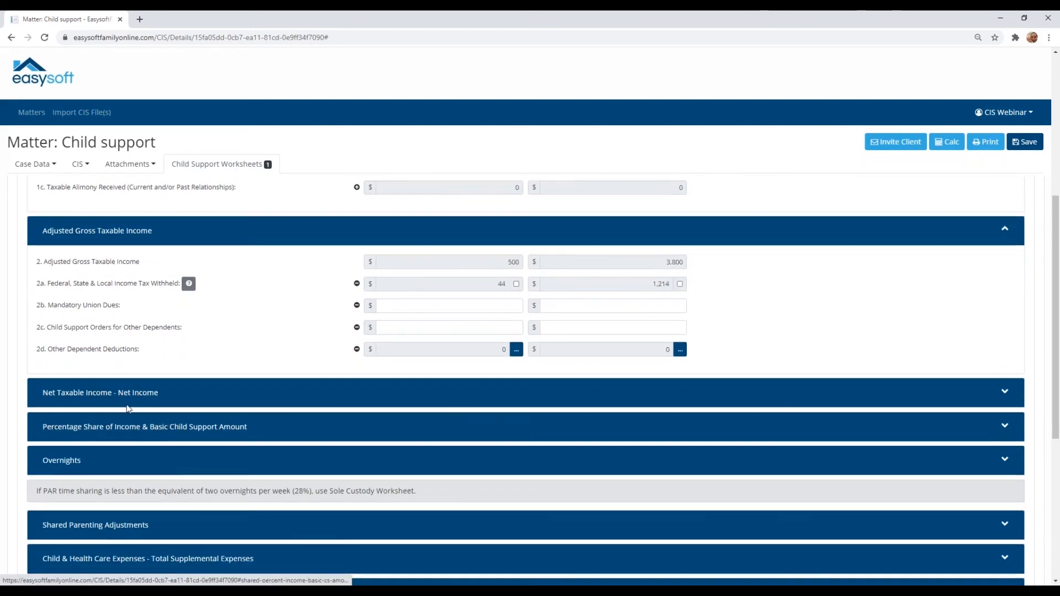
click(103, 397)
scroll(99, 394, down, 1)
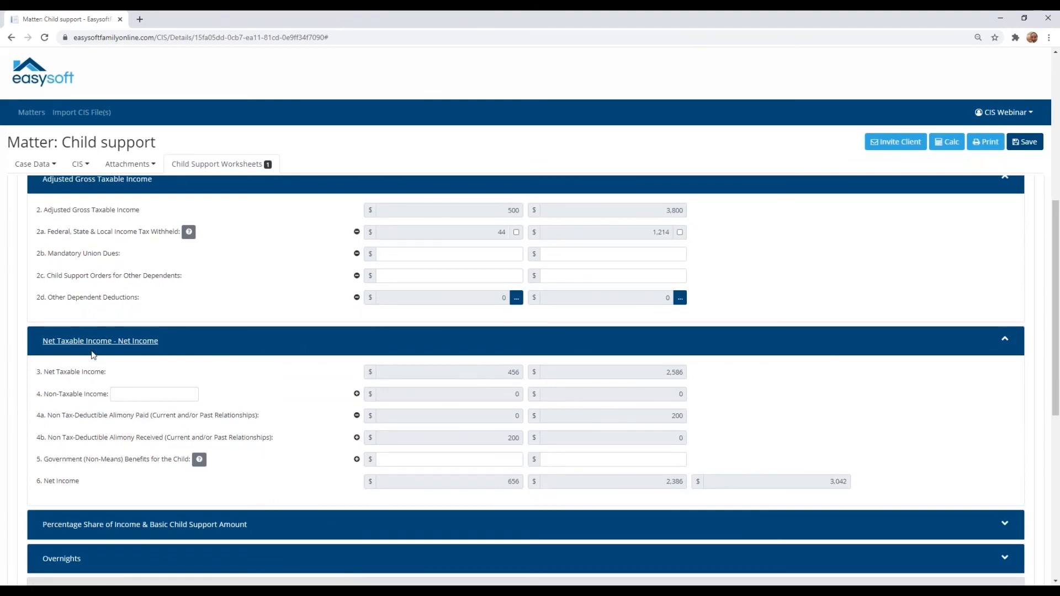
scroll(92, 354, down, 1)
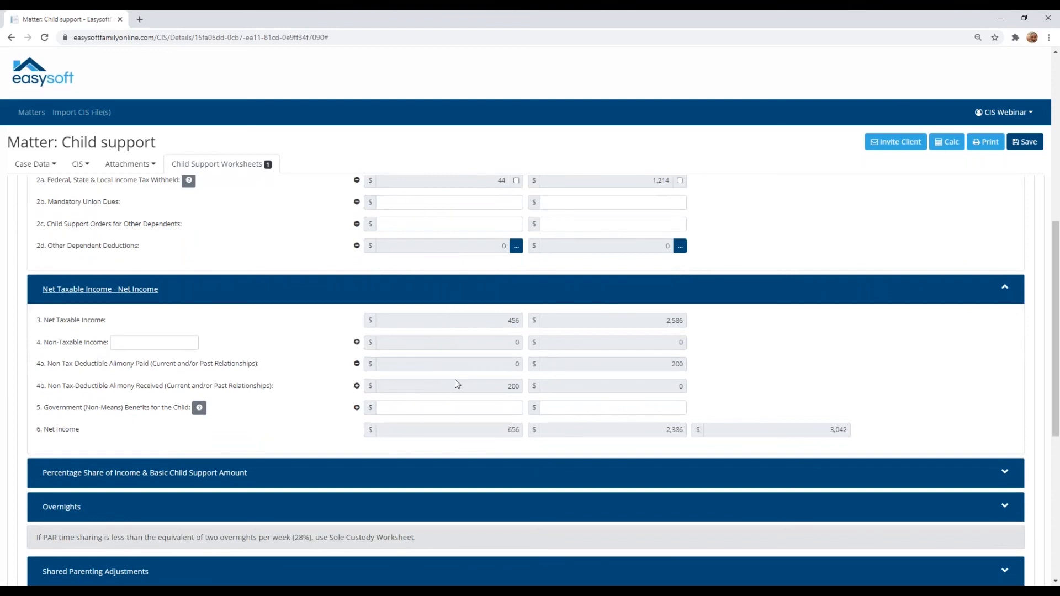
scroll(165, 386, down, 1)
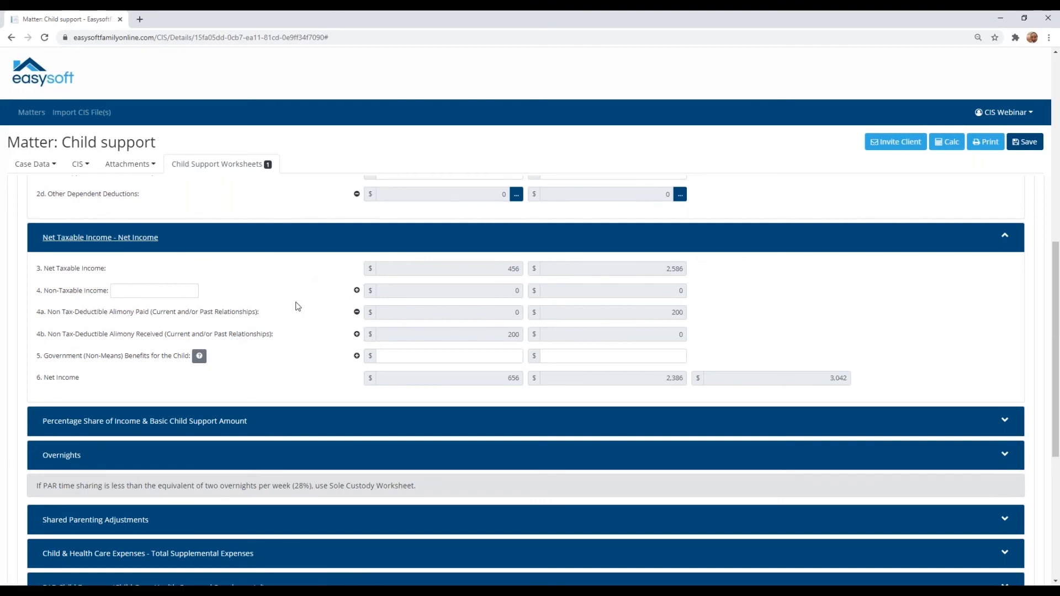
scroll(297, 305, down, 2)
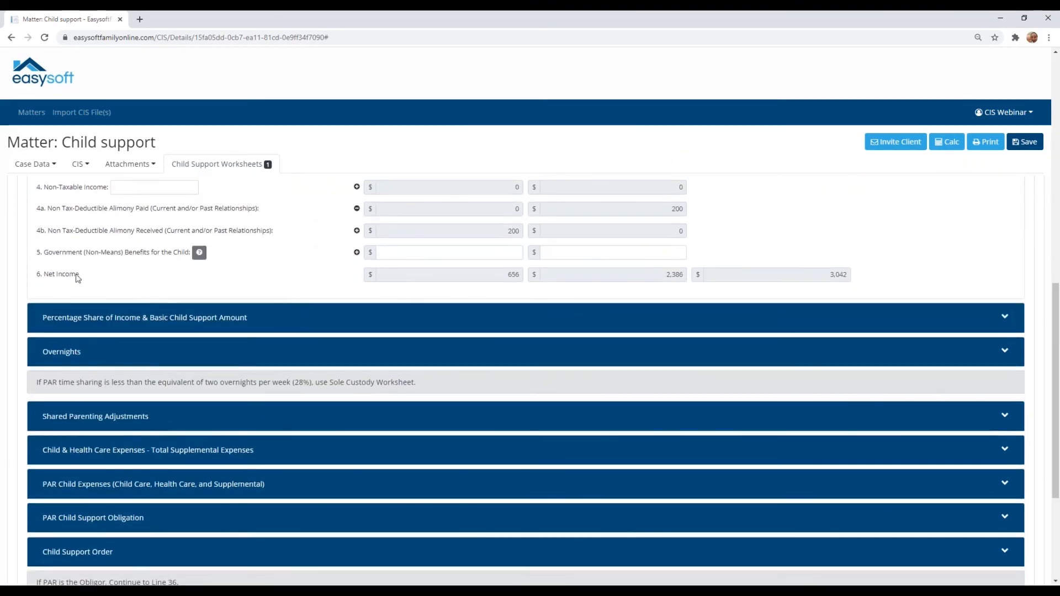
mouse_move(65, 278)
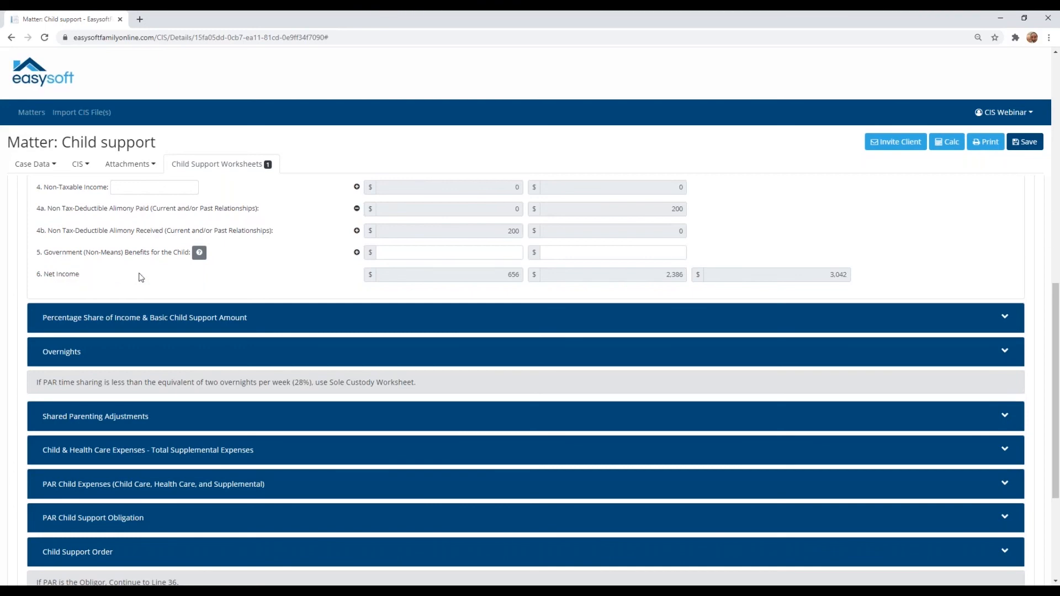
scroll(293, 274, down, 1)
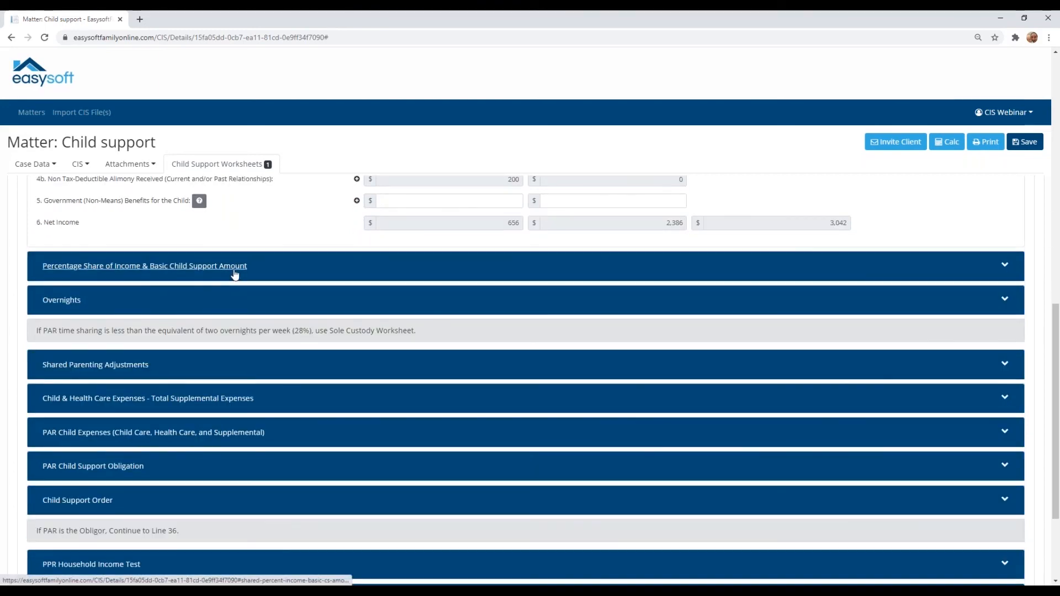
Step: Expand the Percentage Share of Income & Basic Child Support Amount and Overnights sections and examine lines 7 to 10
click(242, 270)
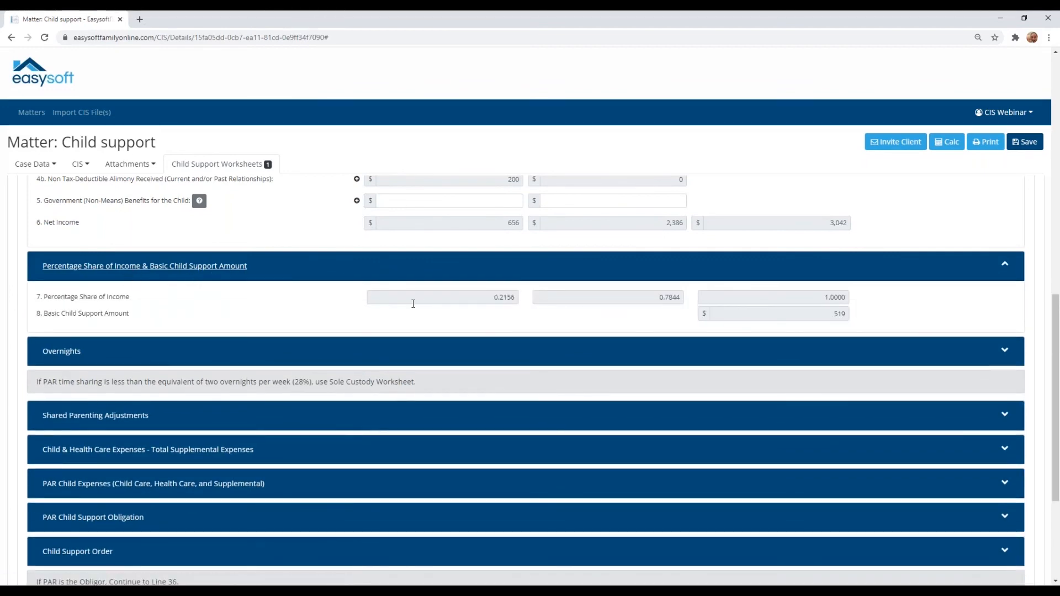
scroll(412, 304, down, 1)
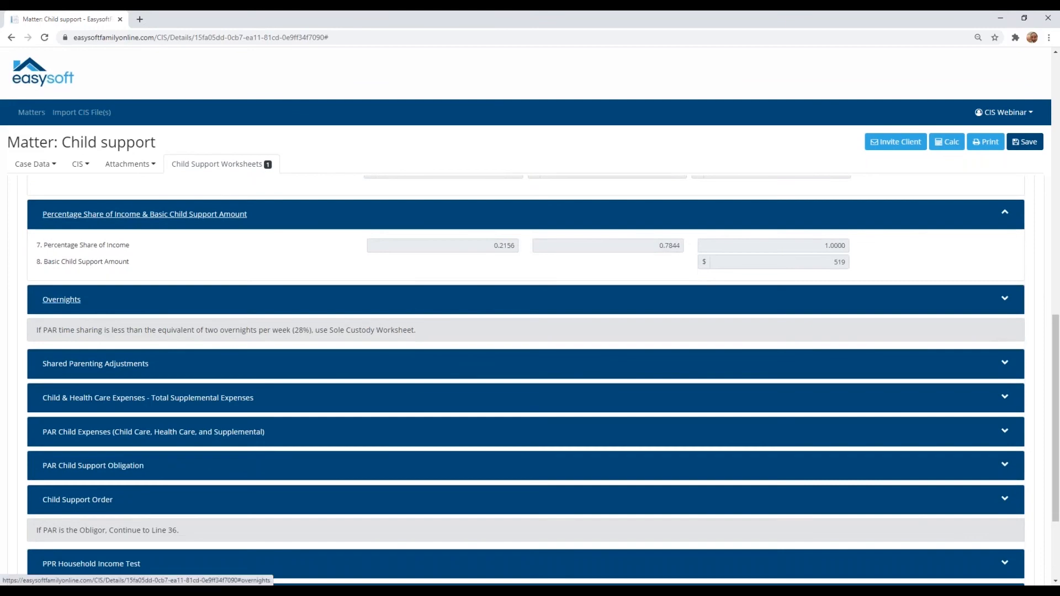
click(148, 306)
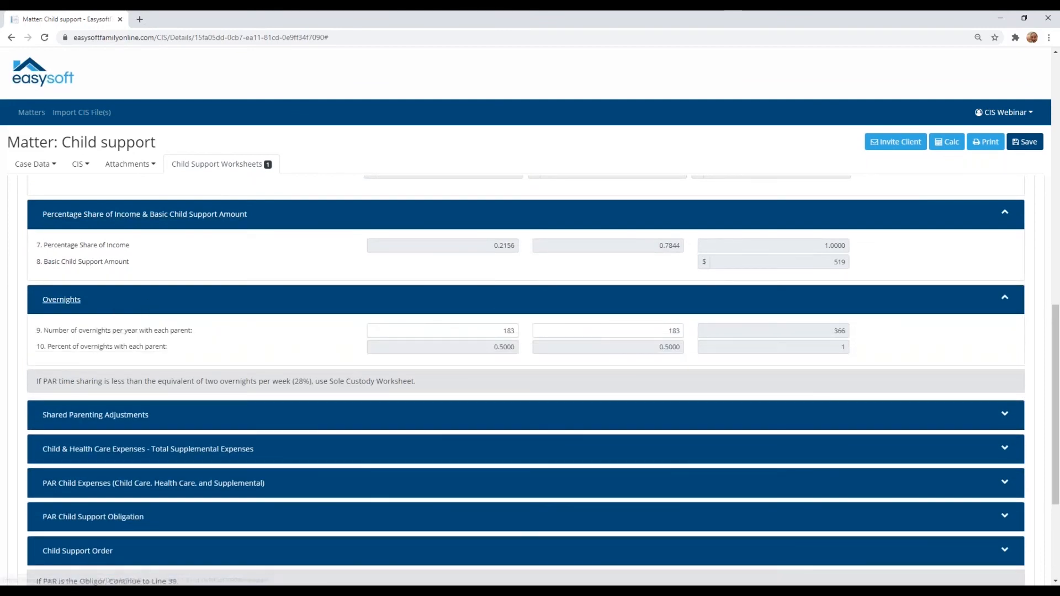
scroll(227, 304, down, 1)
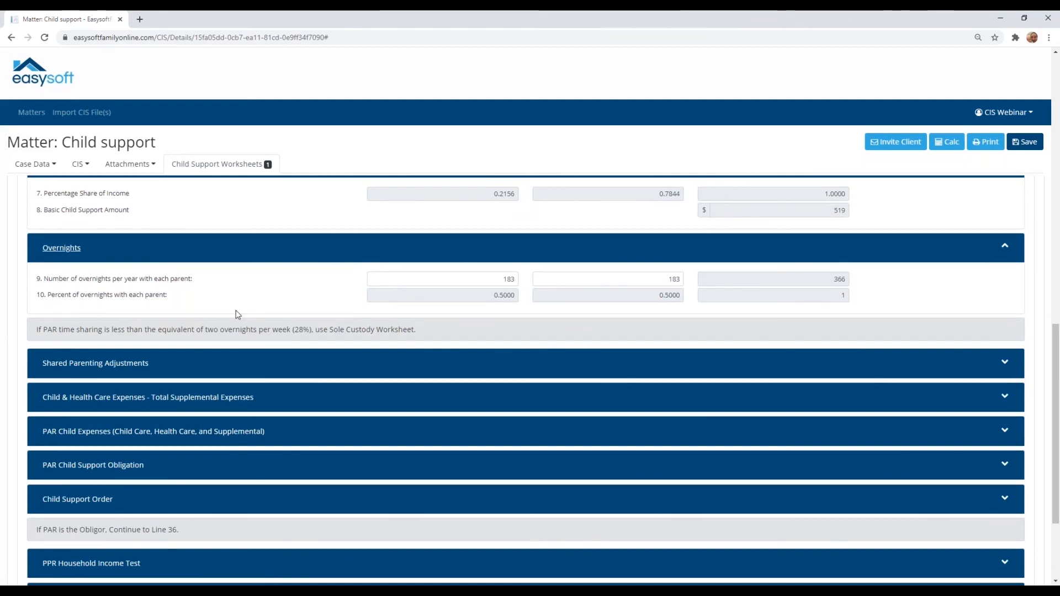
Step: Expand the Shared Parenting Adjustments section and examine the fixed, variable and adjusted support amounts on lines 11 to 15
scroll(233, 311, down, 1)
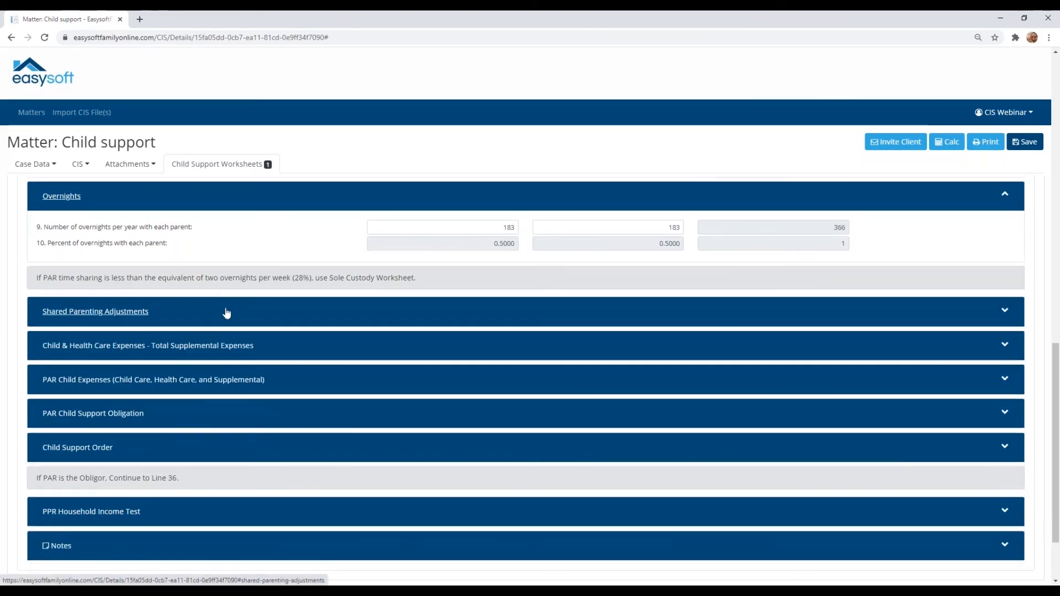
click(227, 313)
scroll(225, 310, down, 1)
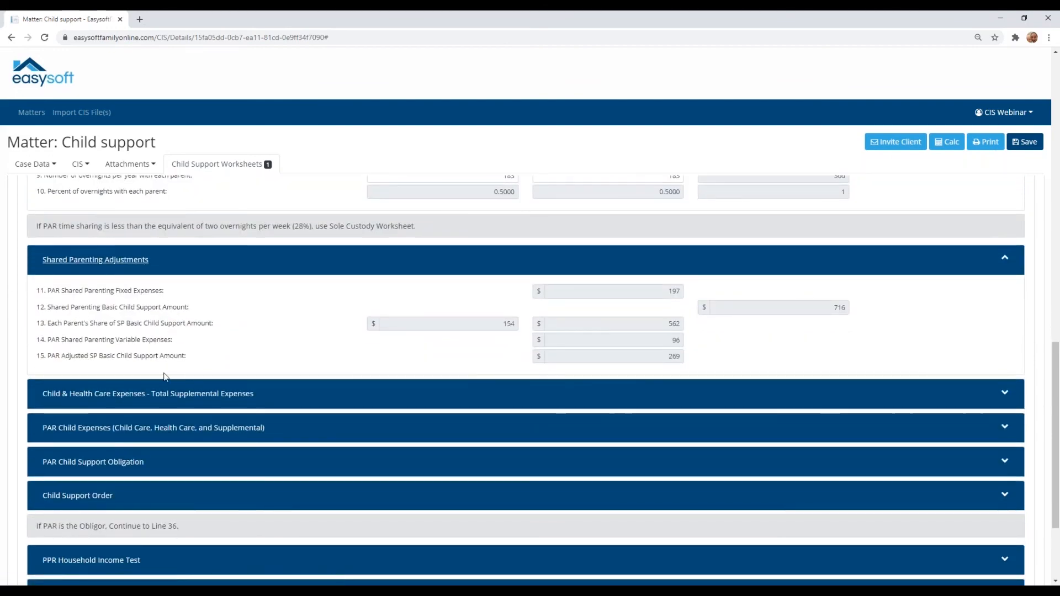
Step: Expand Child & Health Care Expenses - Total Supplemental Expenses, view the Child Care and Health Care entry forms, and close each without saving
scroll(164, 377, down, 1)
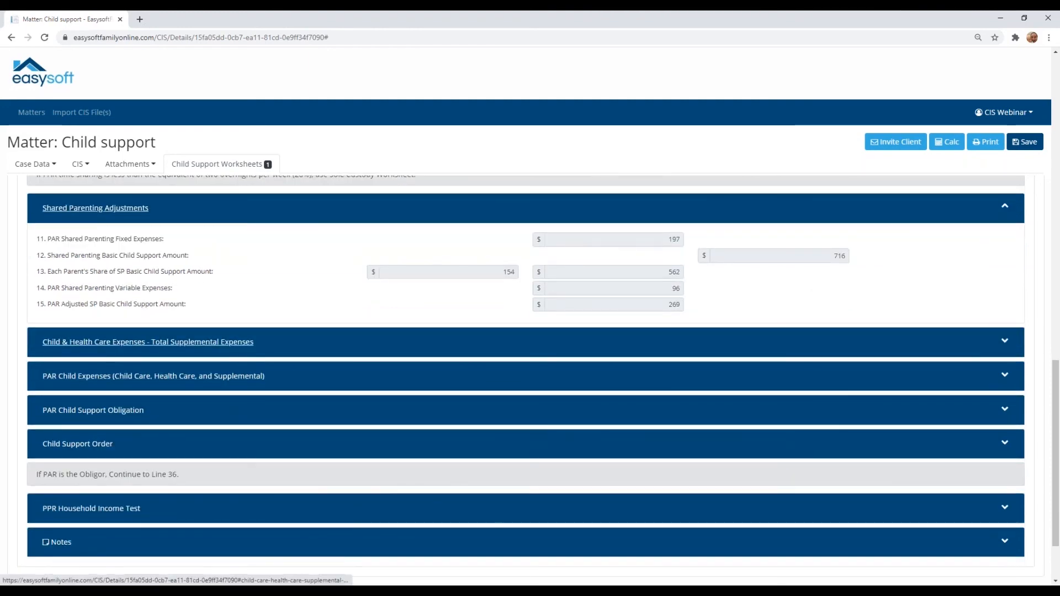
click(170, 342)
scroll(170, 345, down, 1)
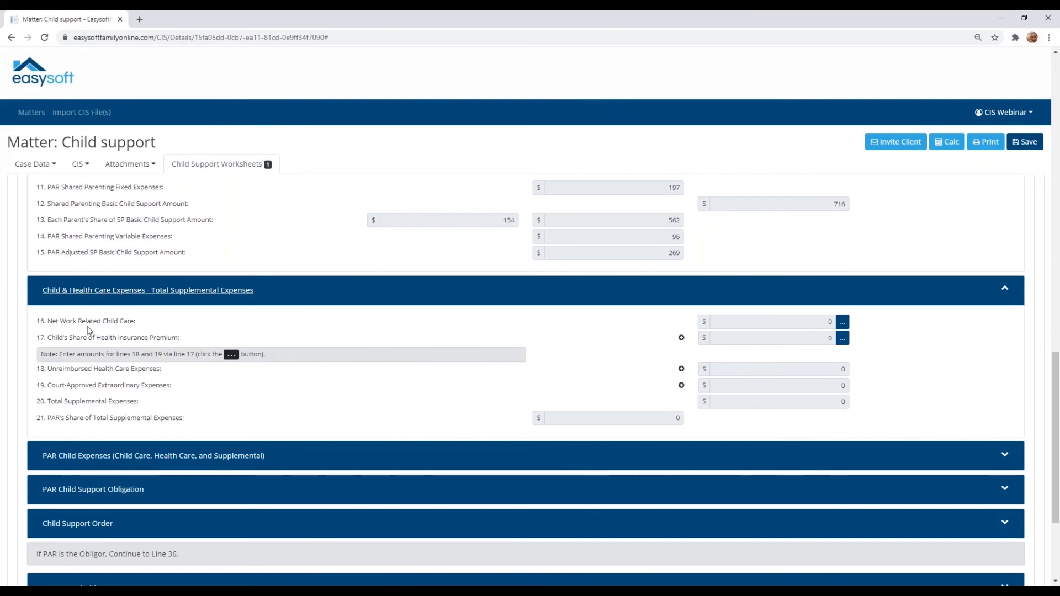
click(842, 324)
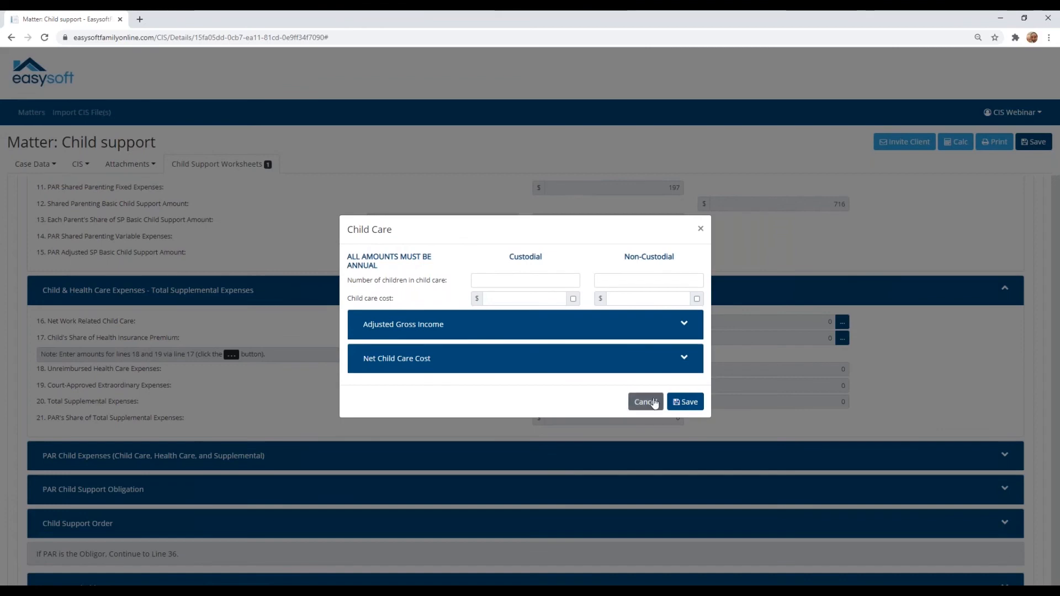
click(649, 403)
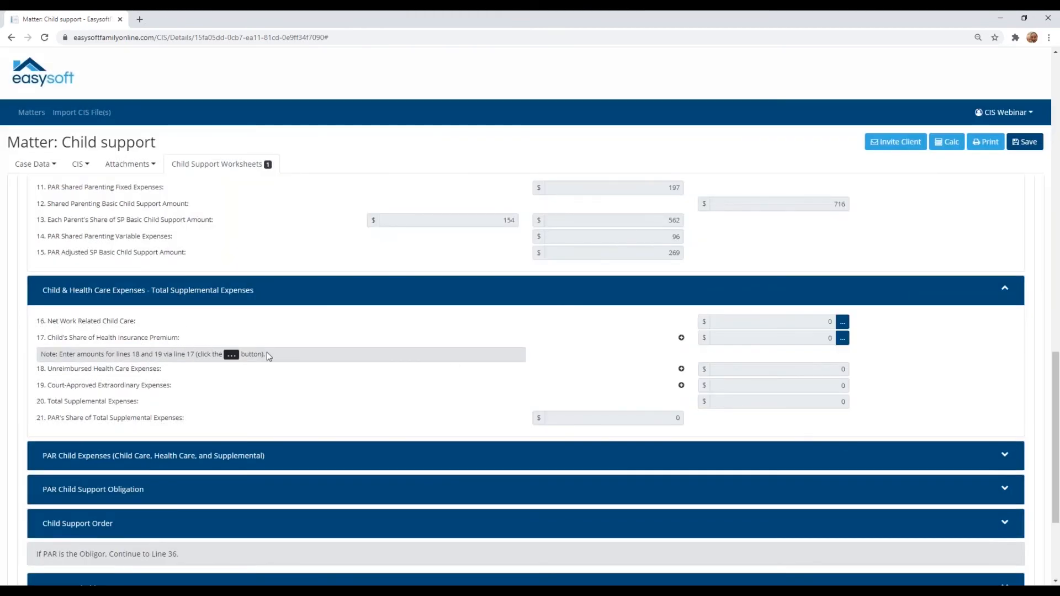
click(843, 338)
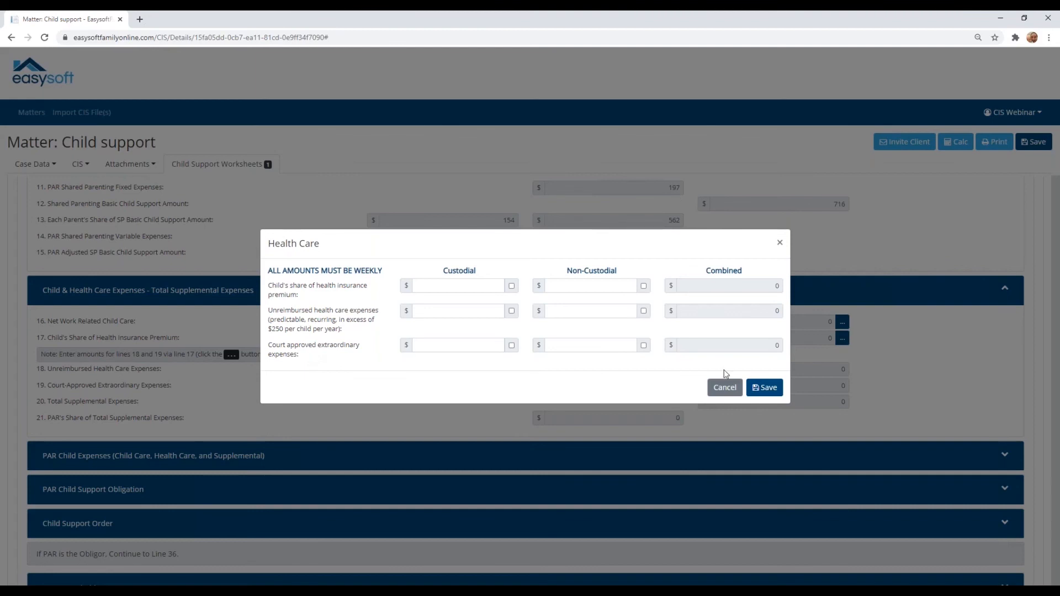
click(725, 387)
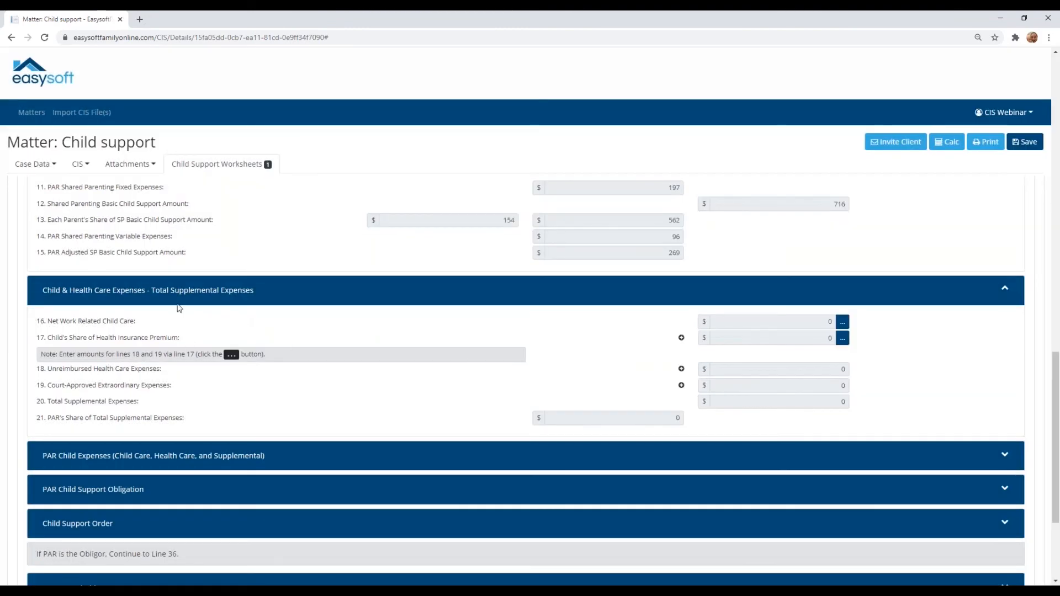
Step: Expand the PAR Child Expenses and PAR Child Support Obligation sections and examine lines 22 to 32
scroll(168, 359, down, 2)
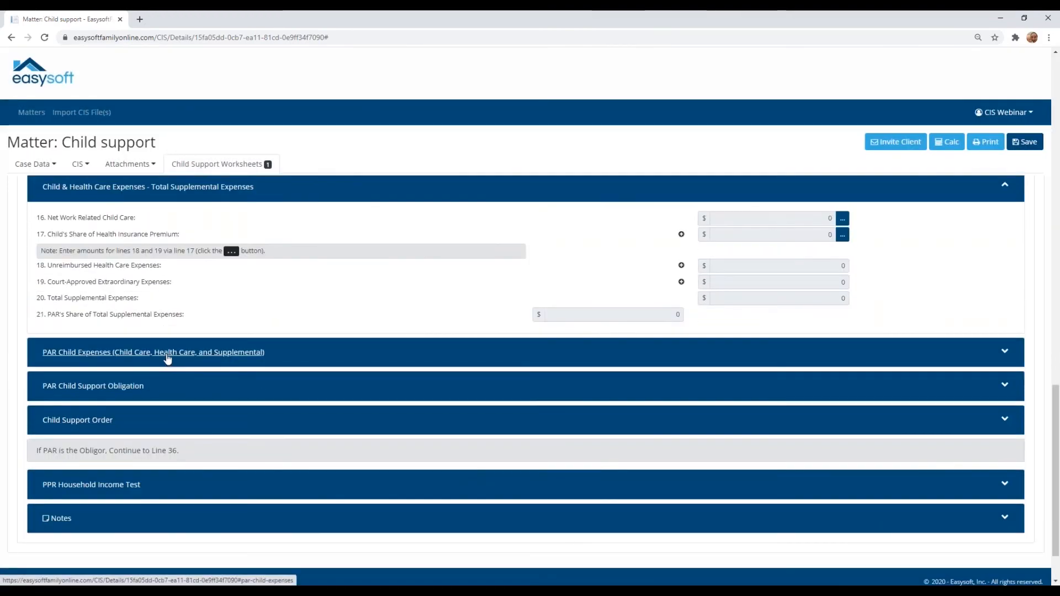
click(168, 359)
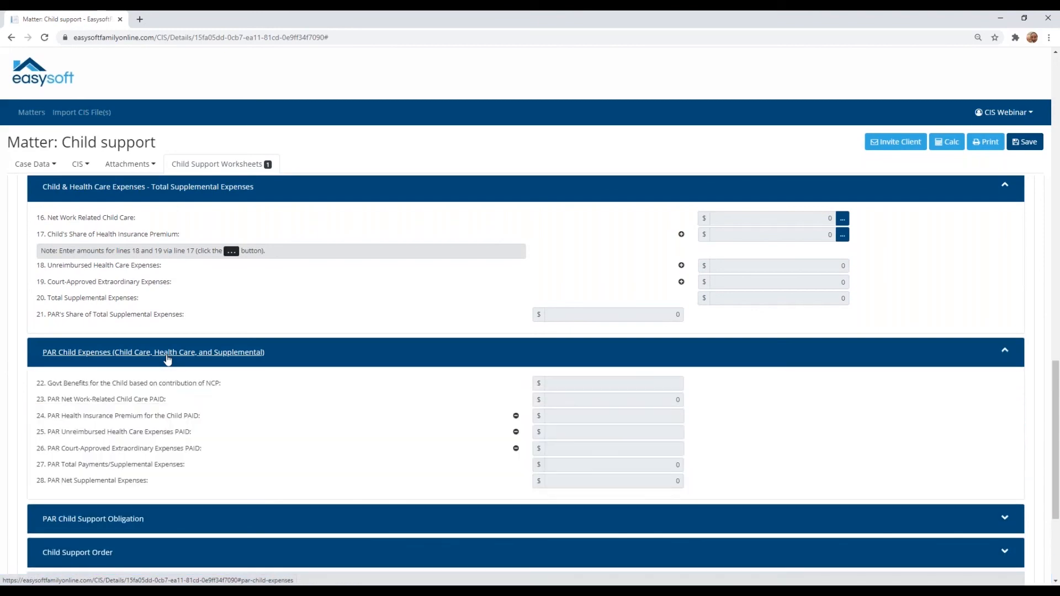
scroll(168, 359, down, 1)
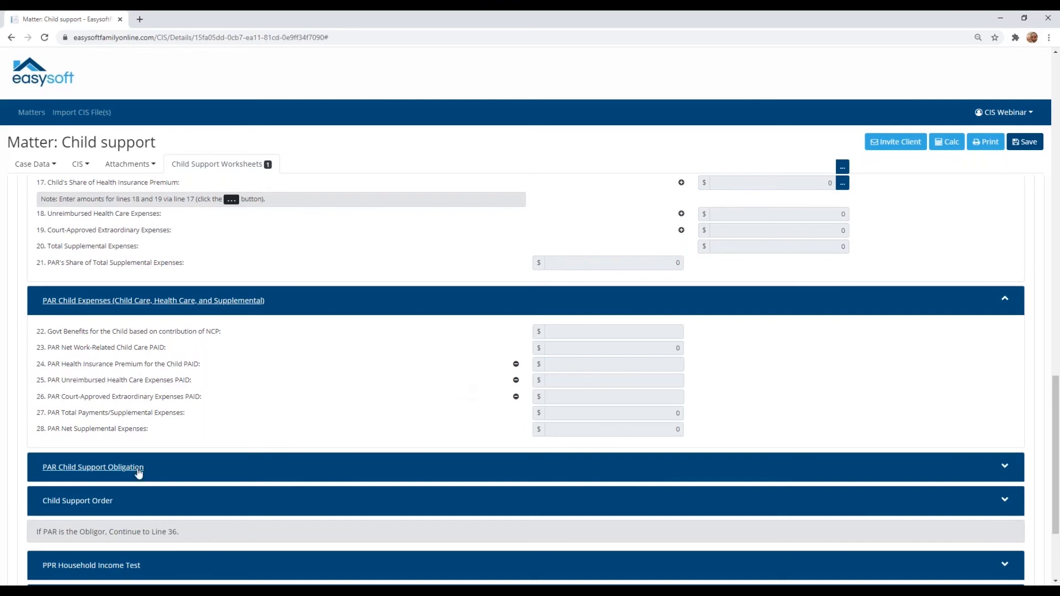
scroll(133, 444, down, 1)
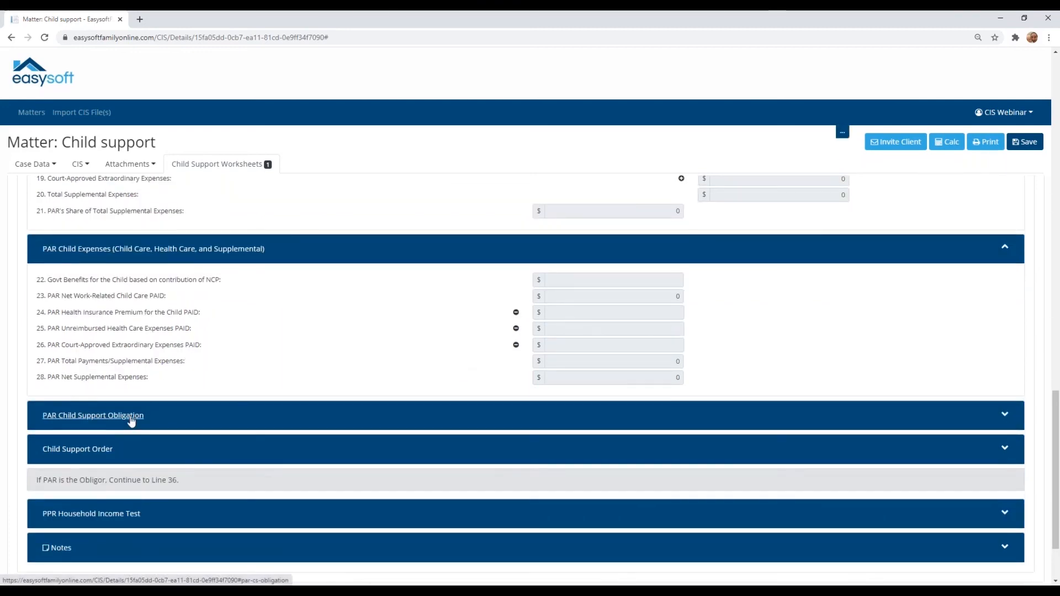
click(131, 421)
scroll(132, 421, down, 2)
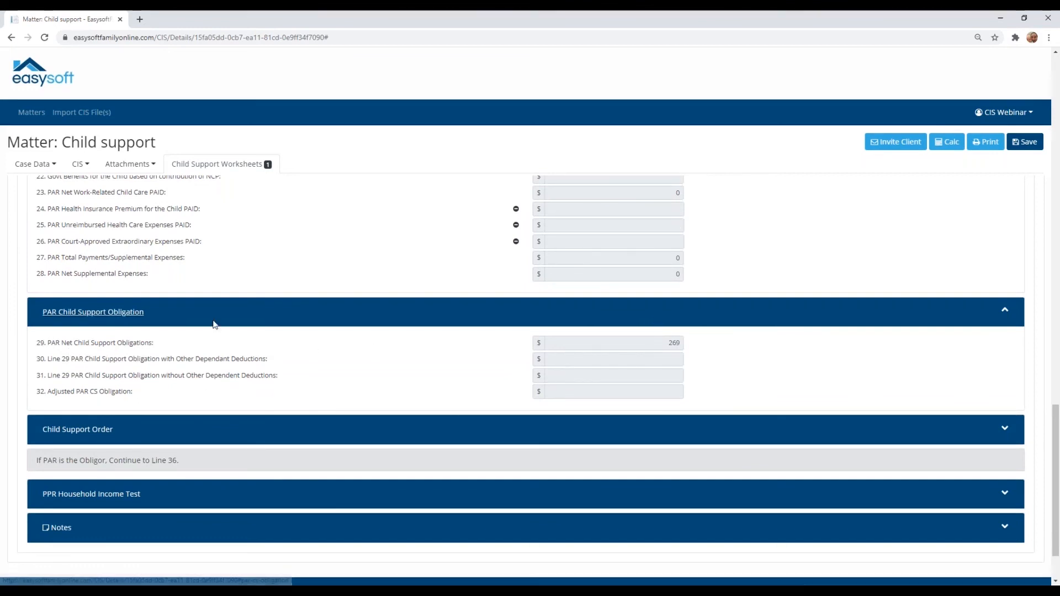
Step: Expand the Child Support Order and PPR Household Income Test sections and examine lines 33 to 36
click(157, 436)
scroll(157, 436, down, 1)
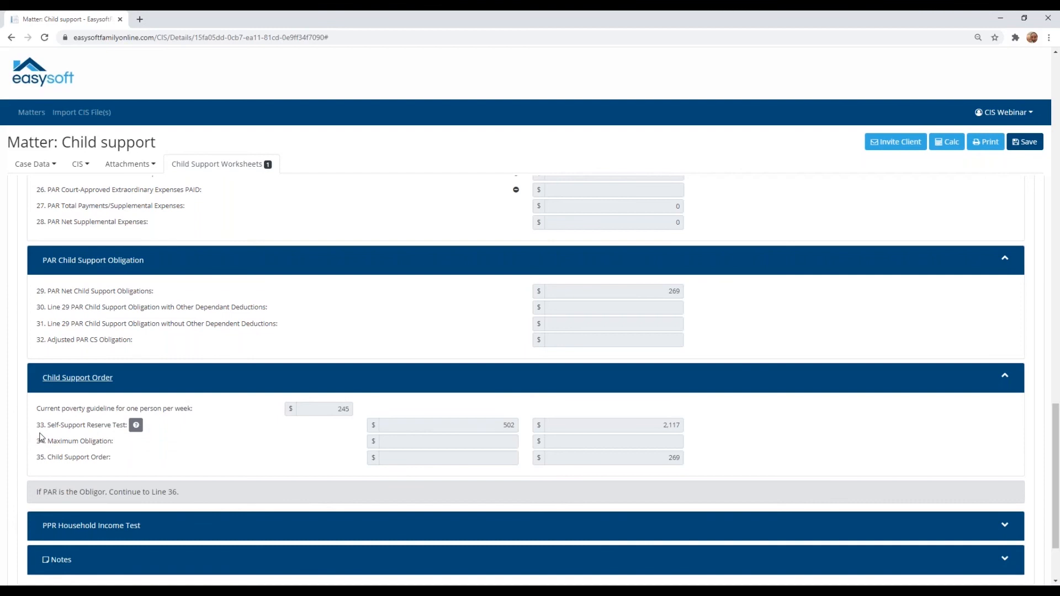
mouse_move(43, 460)
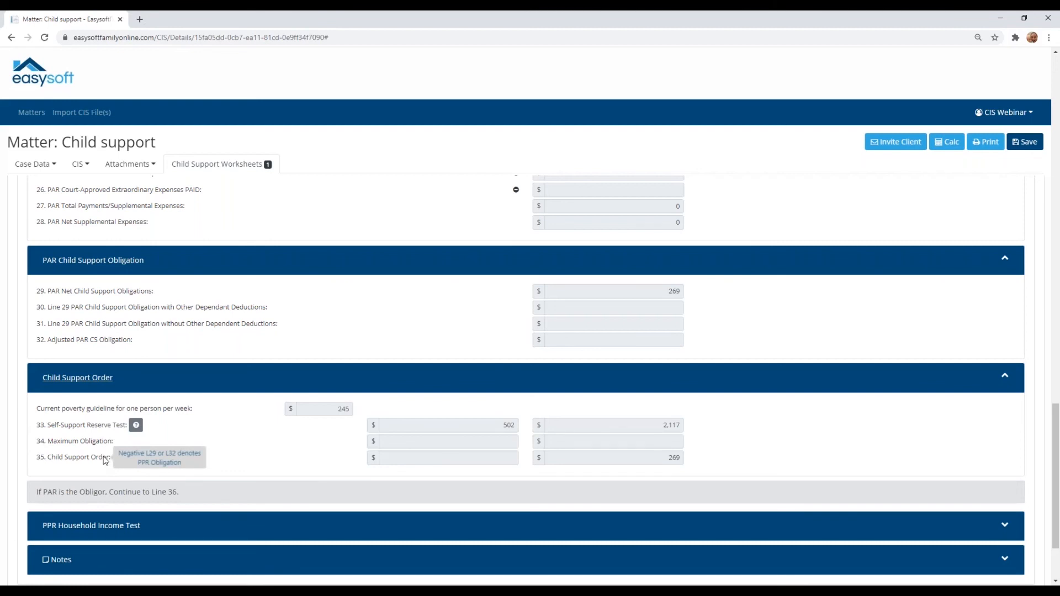
scroll(177, 475, down, 2)
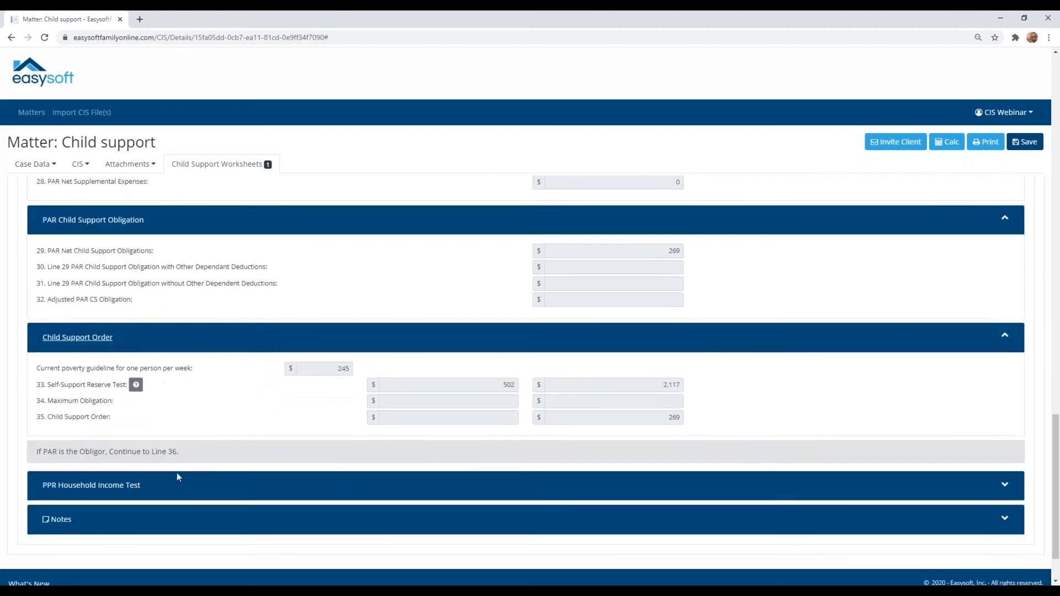
click(135, 476)
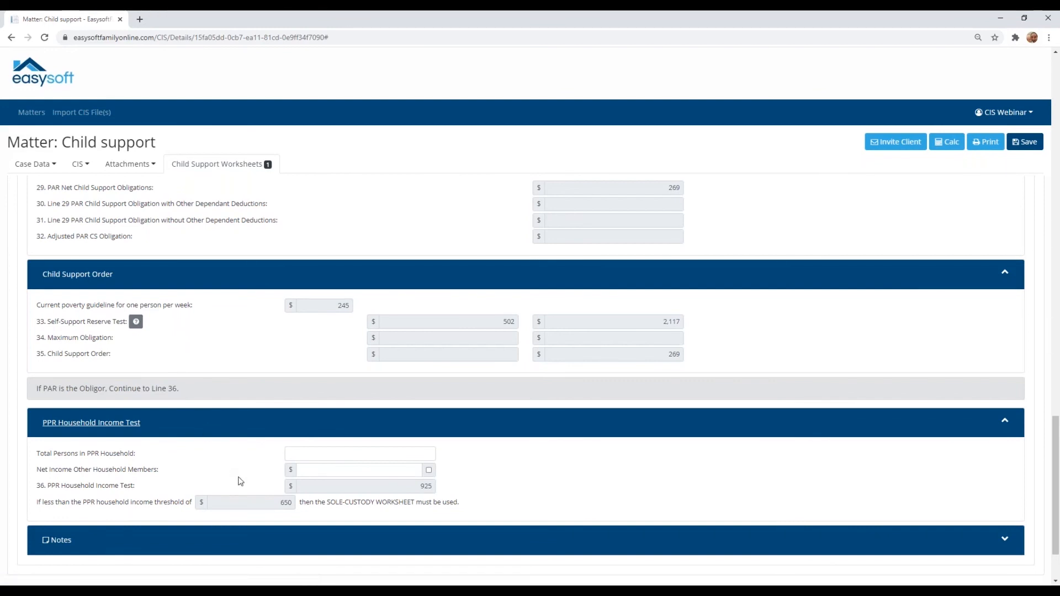
Step: Open the worksheet's Comments/Rebuttals/Deviations section and enlarge the line 3 adjustment text box to show its full text
scroll(357, 456, up, 8)
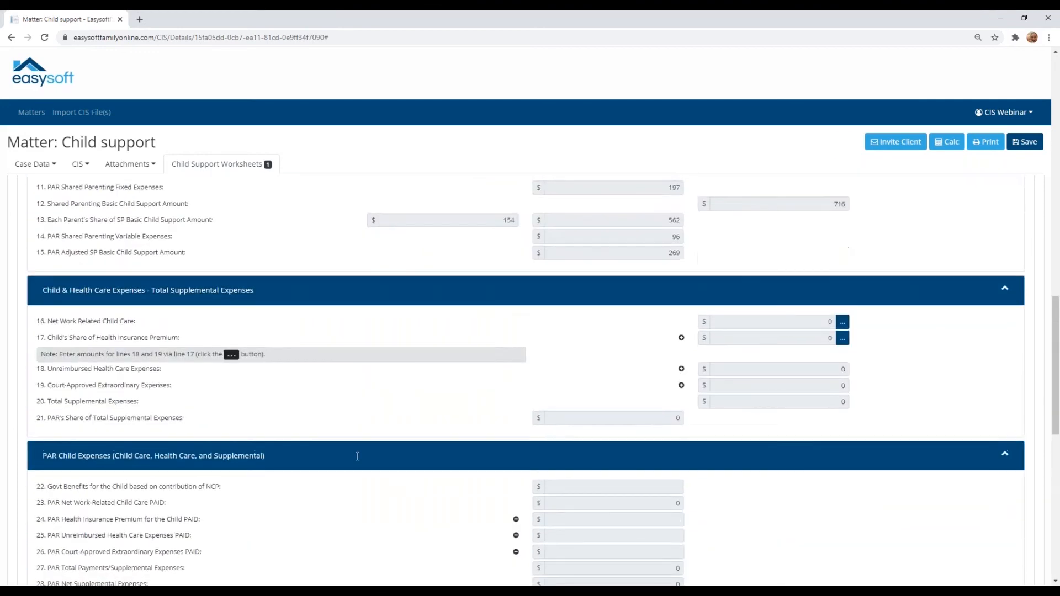
scroll(357, 456, up, 6)
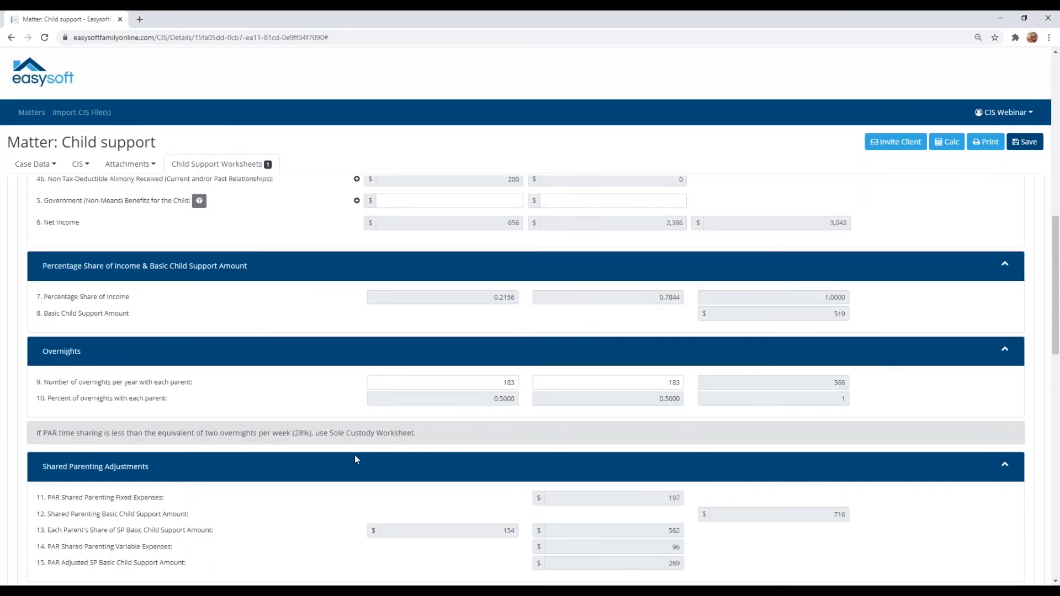
scroll(355, 455, up, 6)
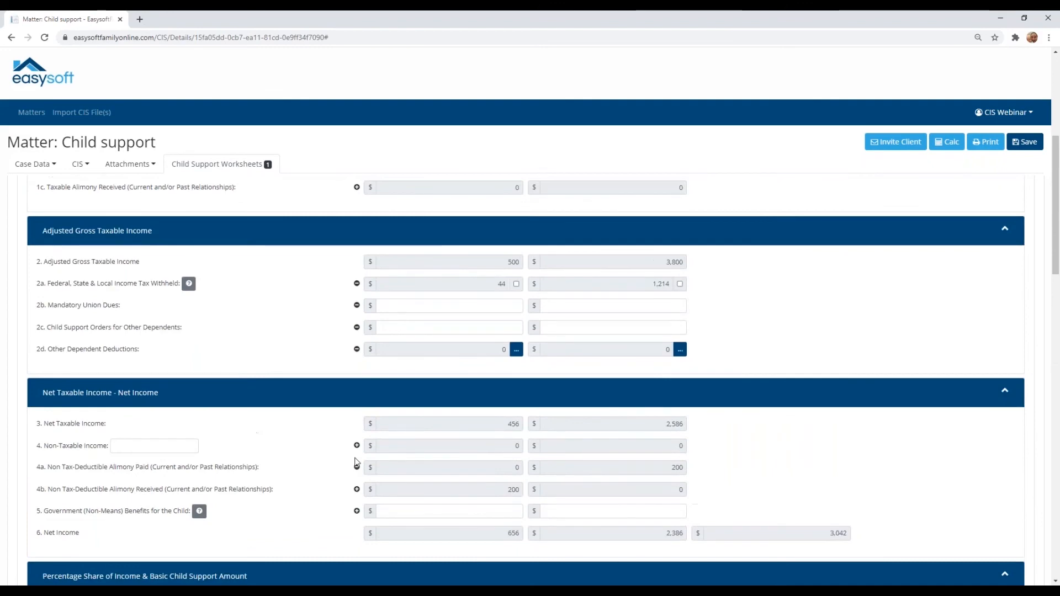
scroll(356, 463, up, 6)
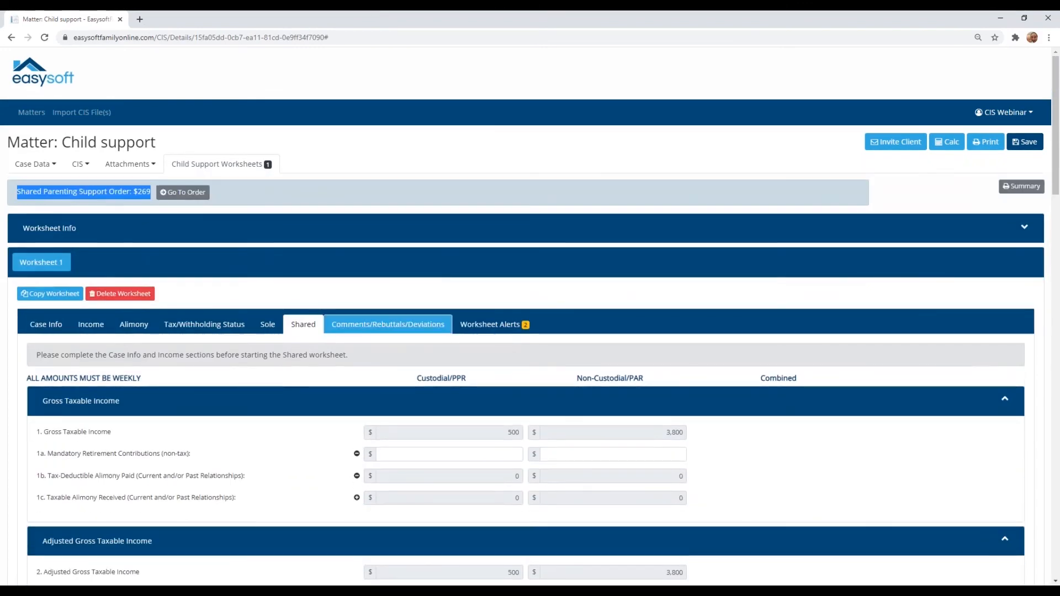
click(351, 327)
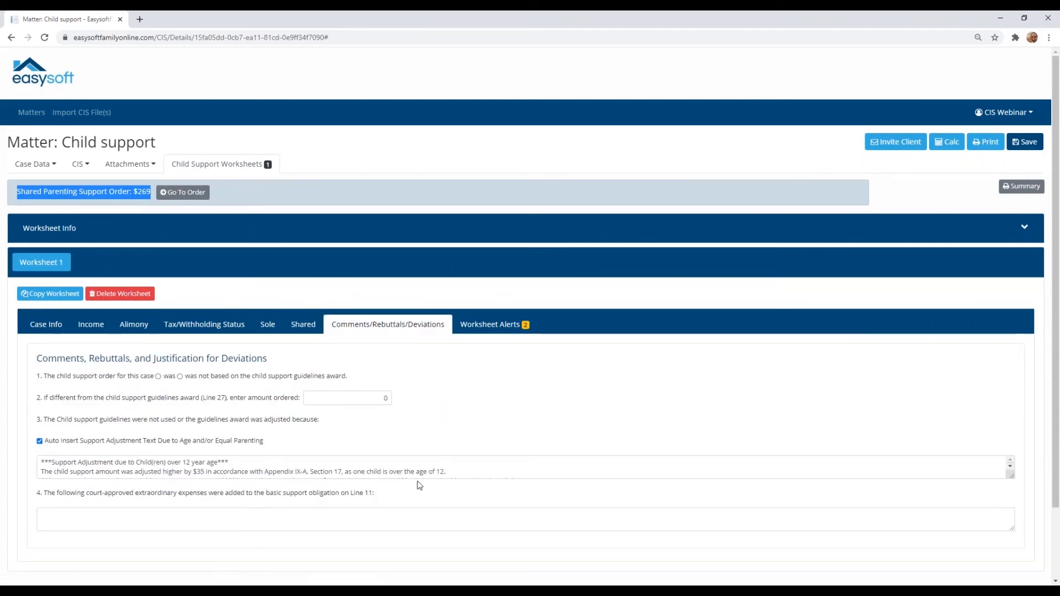
drag(1011, 476, 1016, 526)
scroll(368, 466, down, 1)
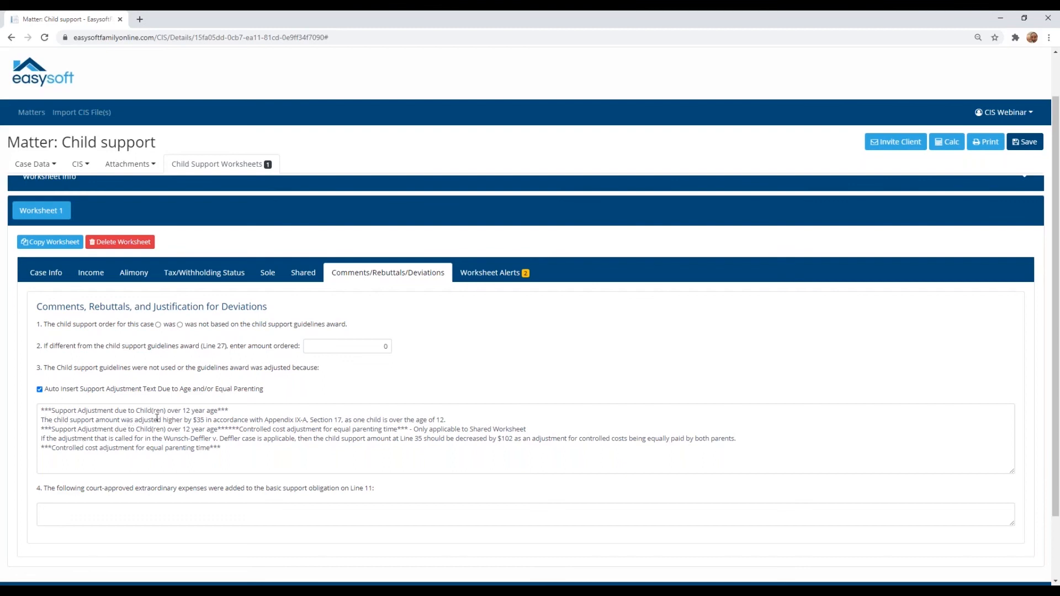
Step: Read the auto-inserted support adjustment text, highlighting the adjustment amount and the "over the age of 12" wording
drag(192, 419, 260, 421)
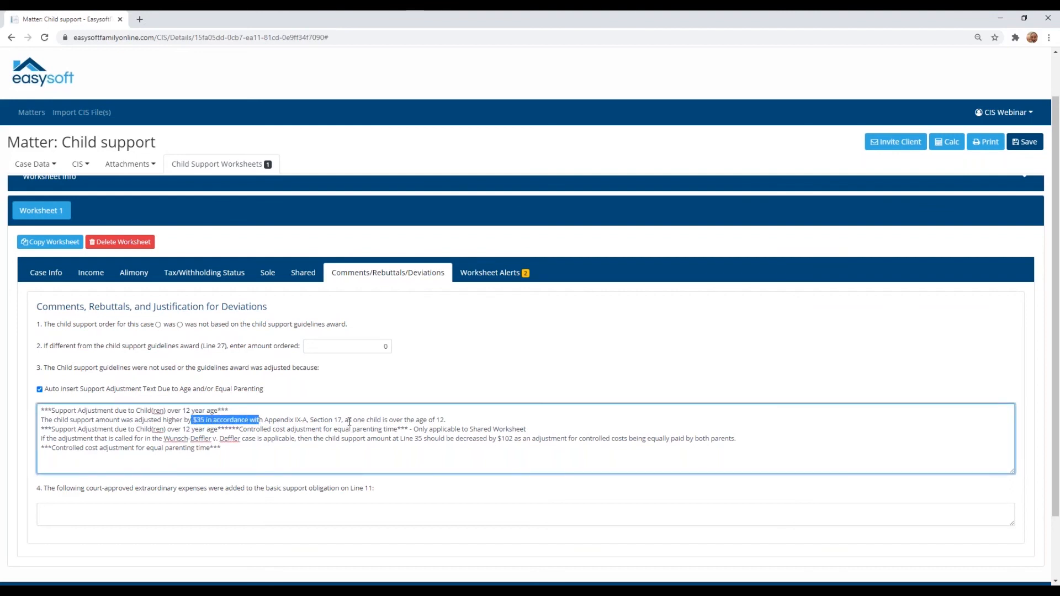
drag(389, 421, 452, 421)
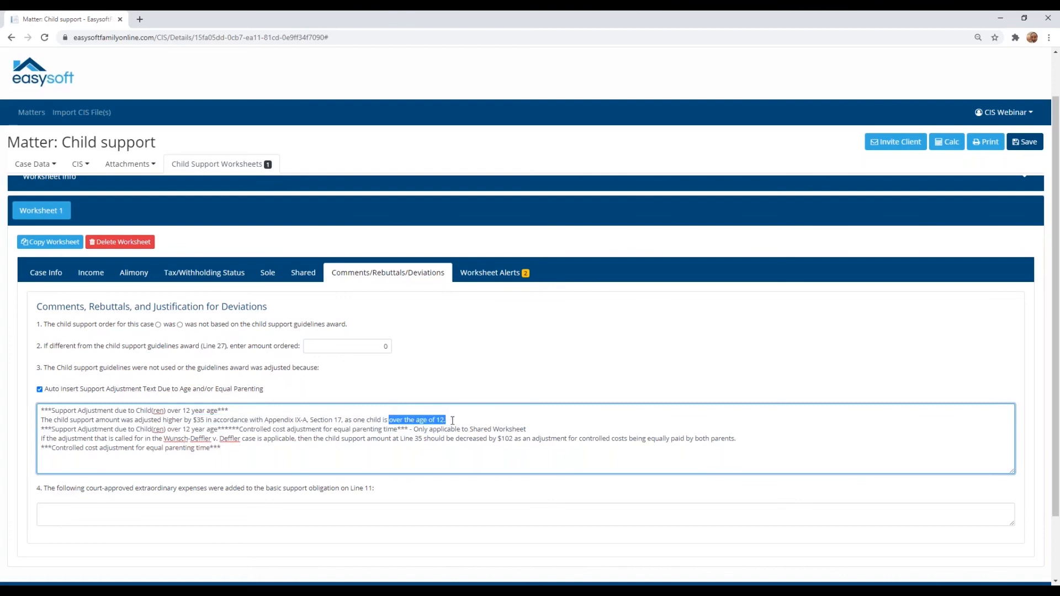
click(452, 420)
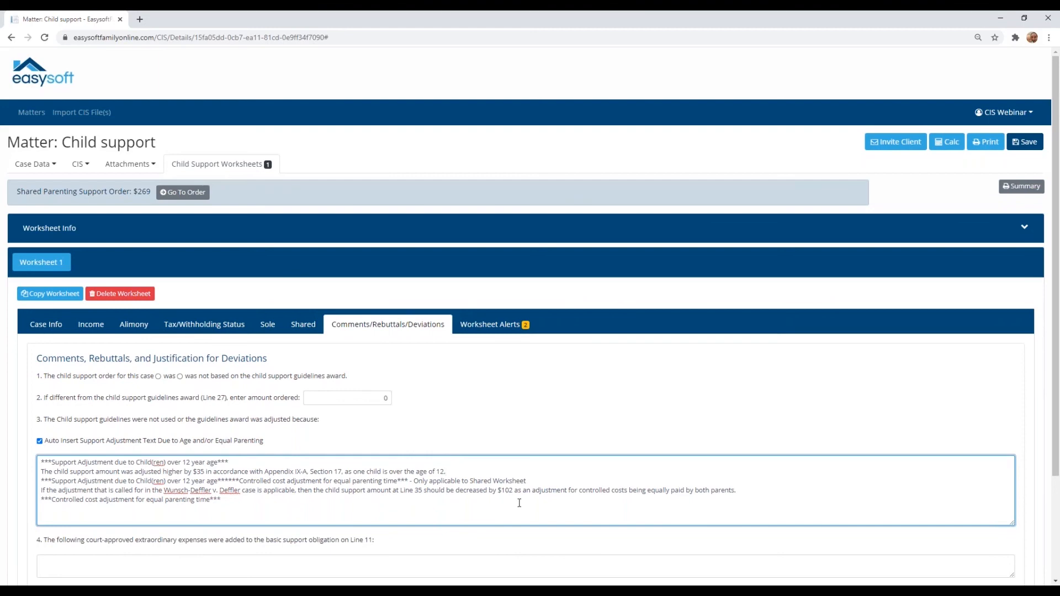
Step: Open the Worksheet Alerts and examine the age-based support adjustment and equal parenting alerts, highlighting the adjustment amount
click(487, 330)
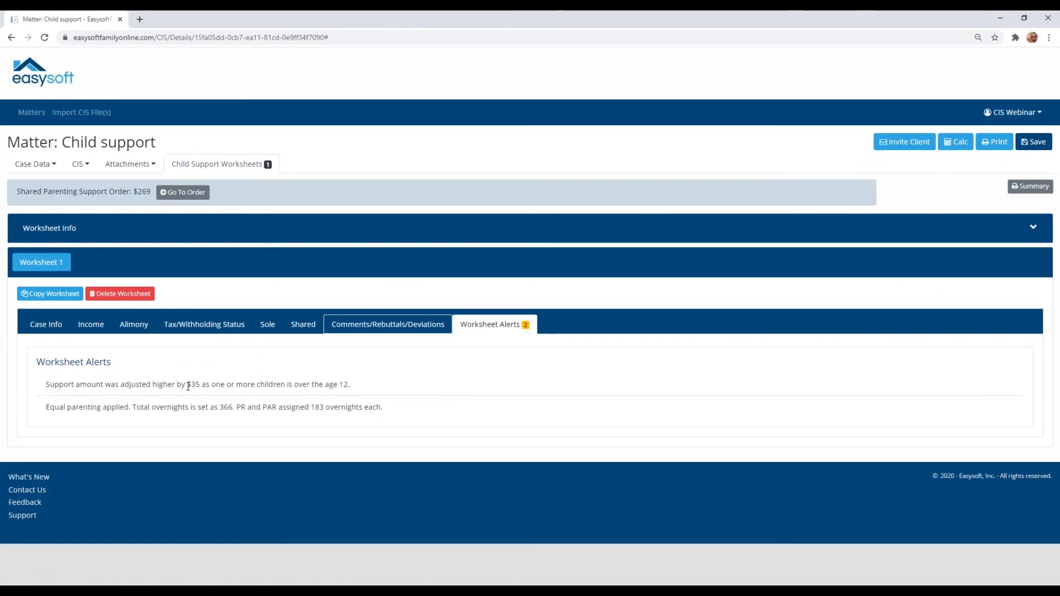
drag(185, 385, 201, 383)
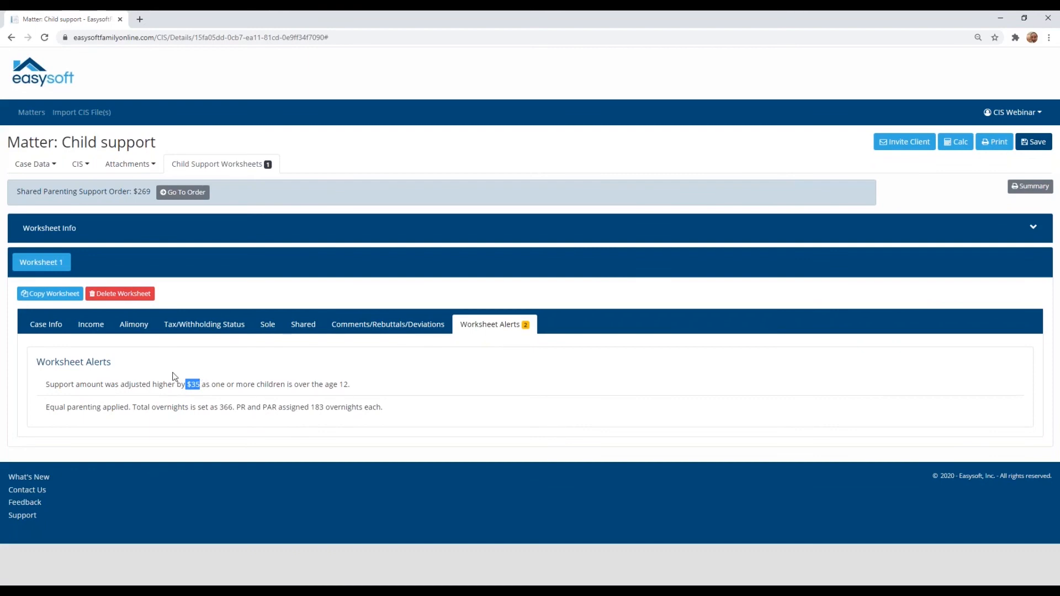
click(39, 413)
Step: Revisit the Comments/Rebuttals/Deviations section and make a copy of Worksheet 1
click(410, 327)
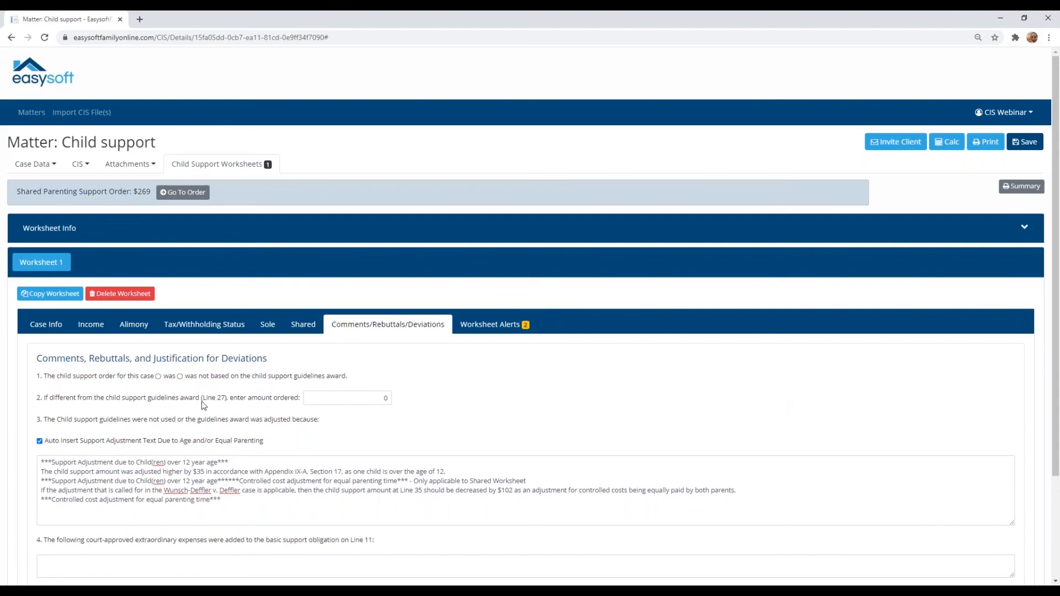
click(45, 299)
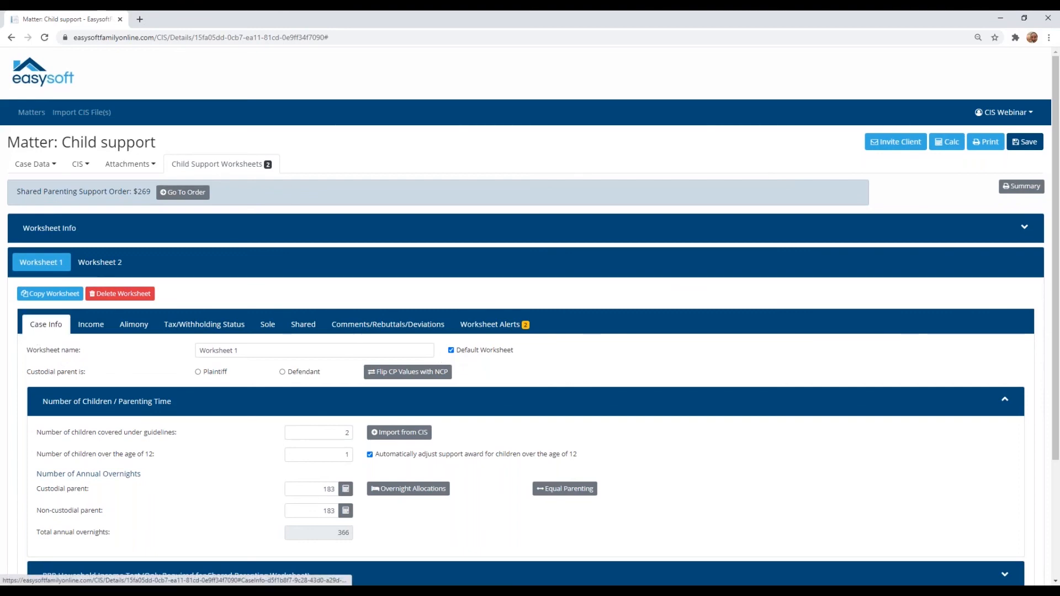
Step: Switch to Worksheet 2 and flip the custodial parent's values with the non-custodial parent's
click(90, 264)
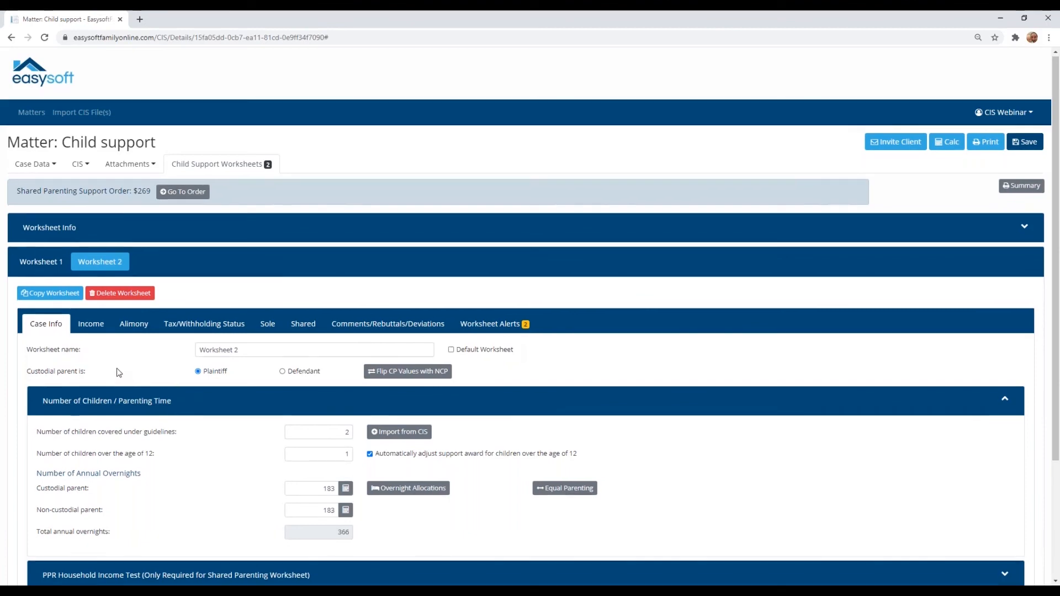
scroll(118, 372, down, 1)
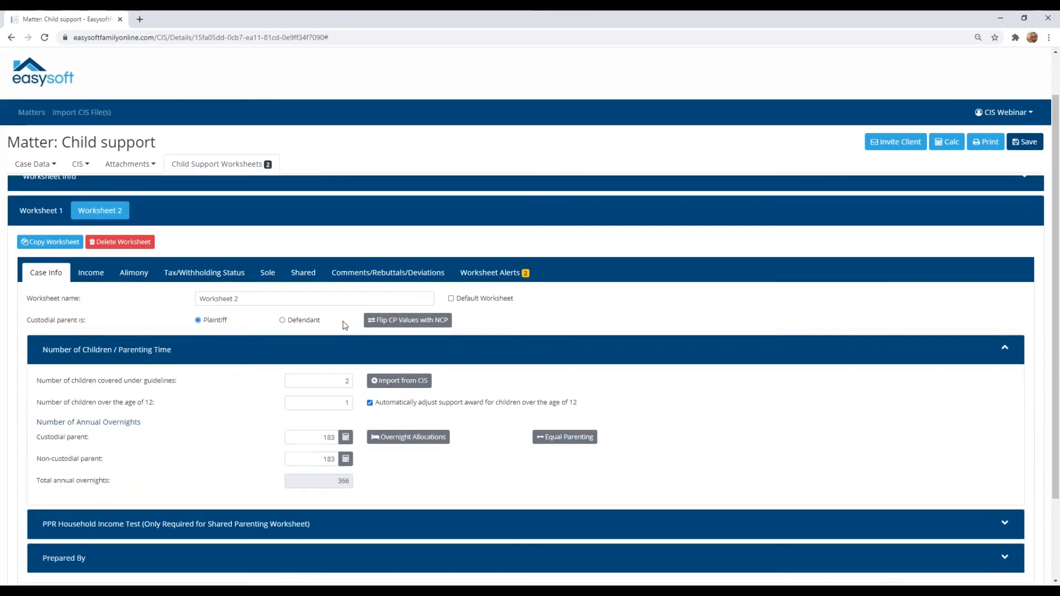
click(400, 324)
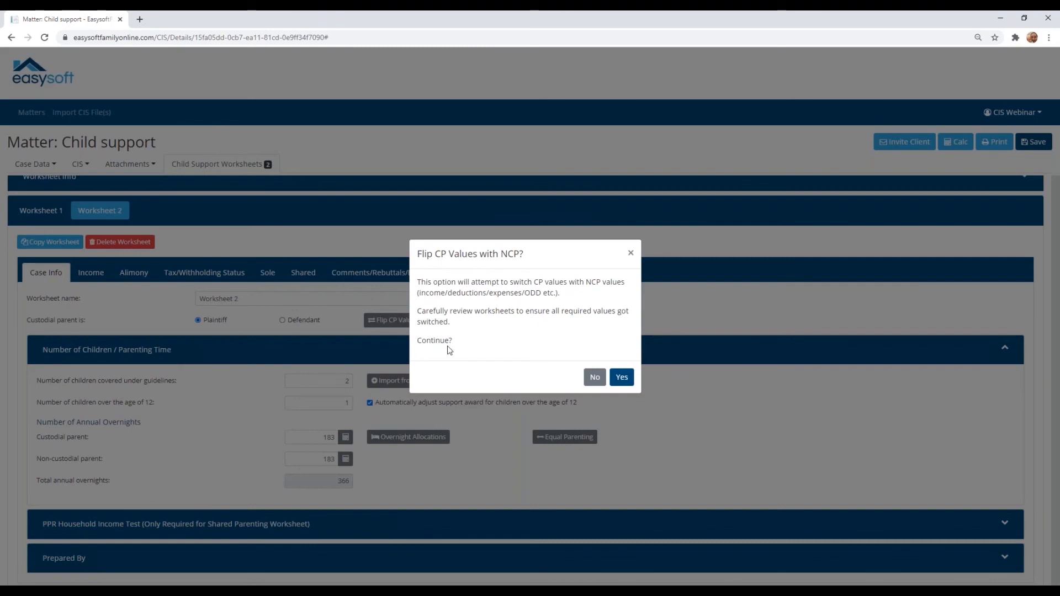
click(623, 380)
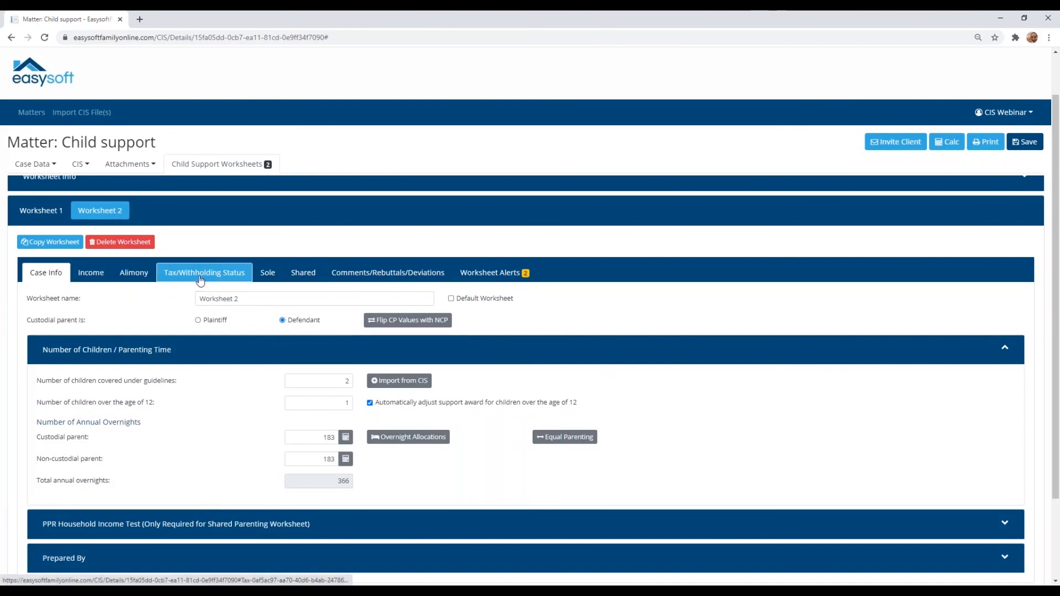
scroll(201, 281, up, 1)
scroll(267, 276, down, 1)
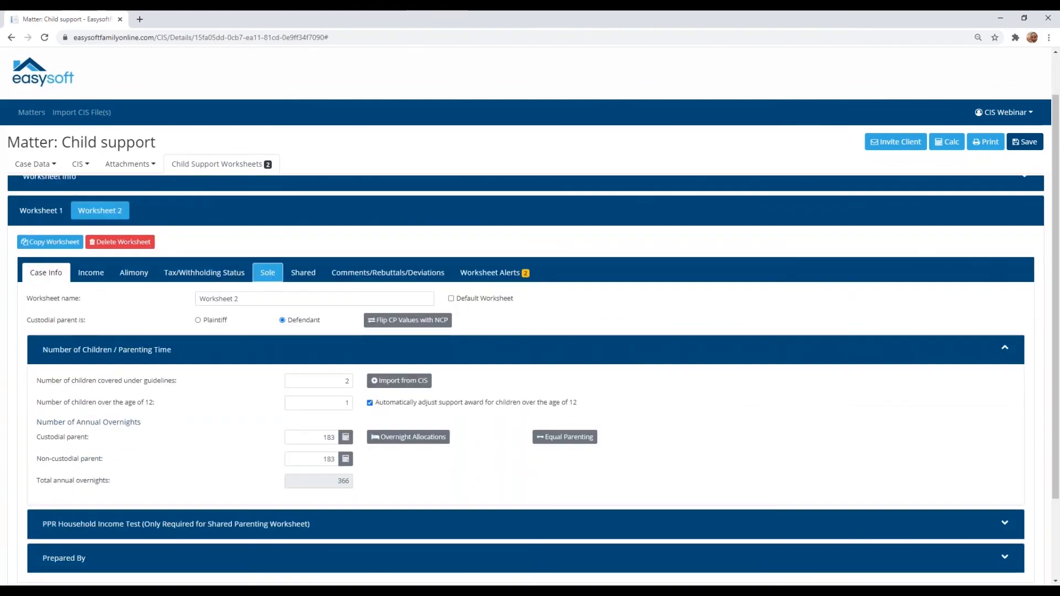
Step: Examine Worksheet 2's shared worksheet, checking both parents' gross taxable income and the Child Support Order section
click(301, 270)
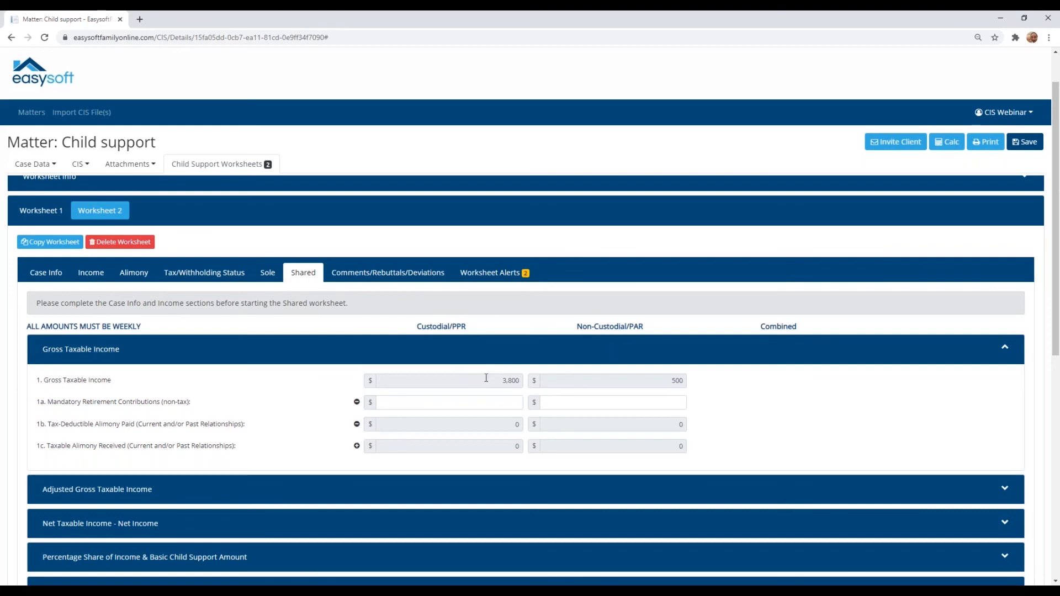
scroll(485, 376, down, 1)
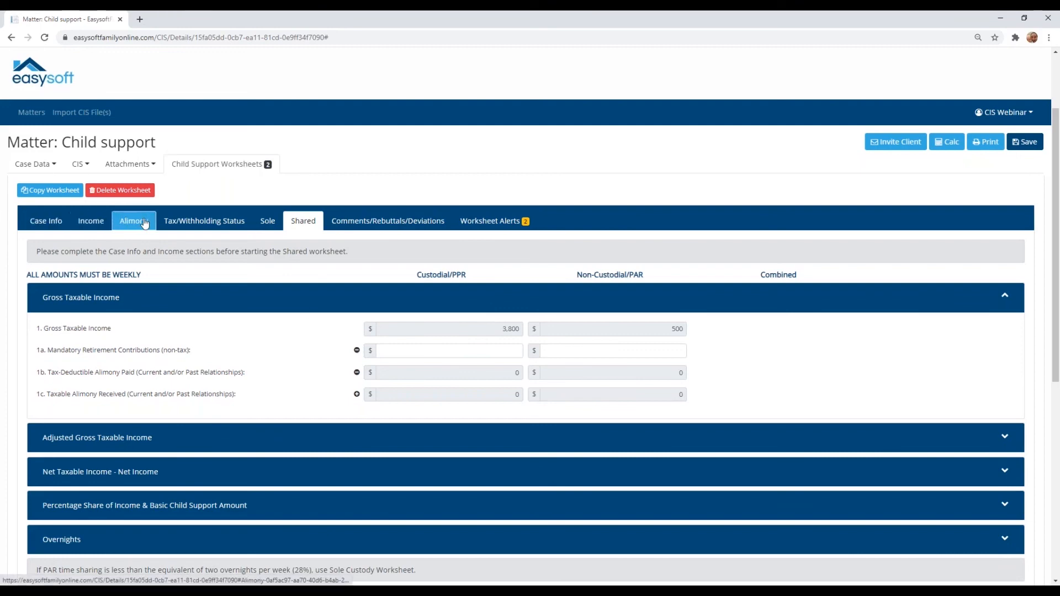
scroll(161, 270, up, 1)
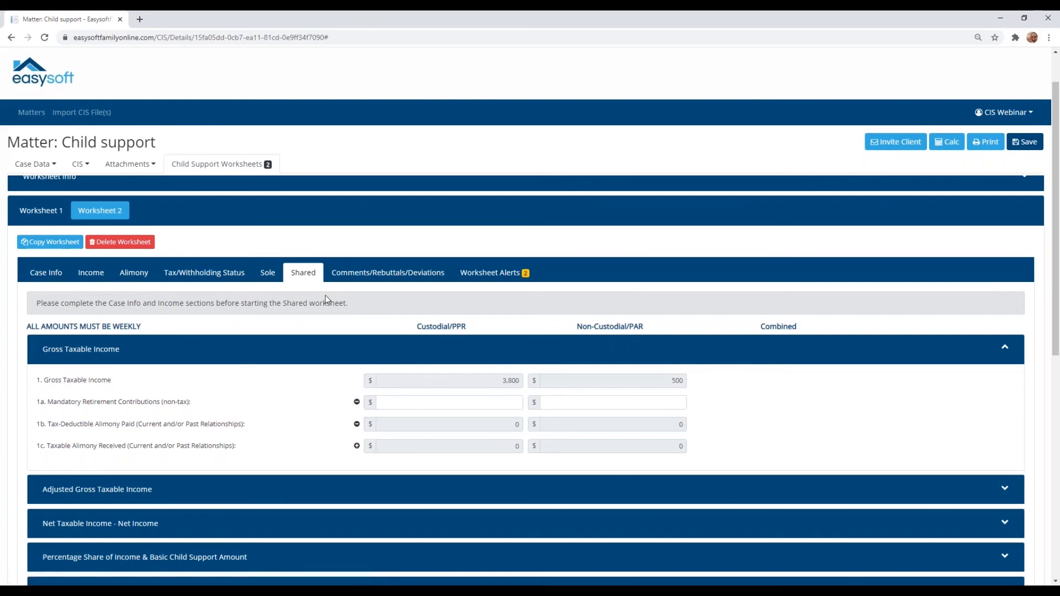
scroll(346, 340, down, 1)
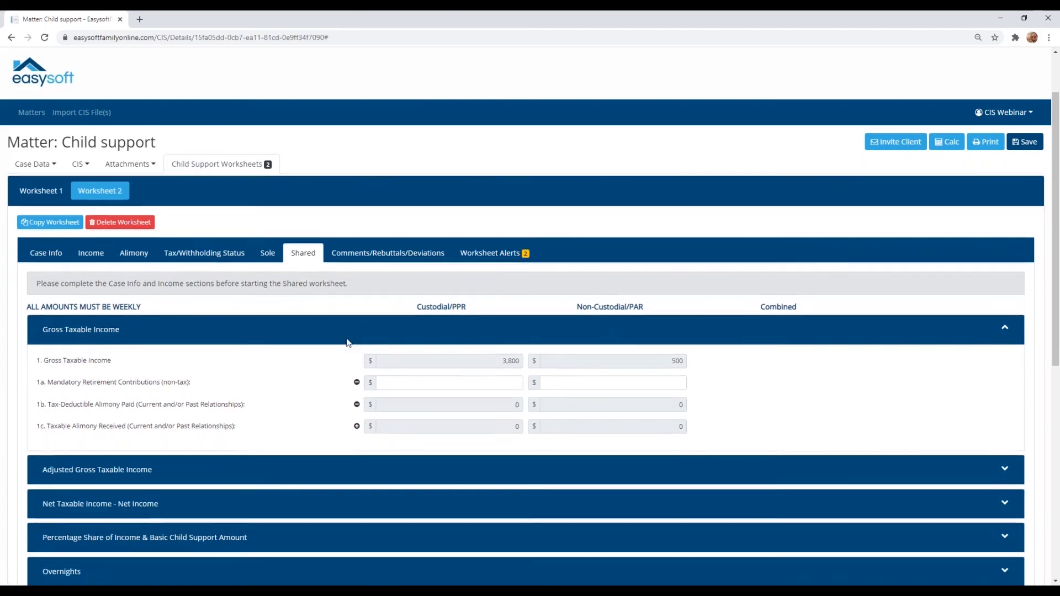
scroll(347, 342, down, 8)
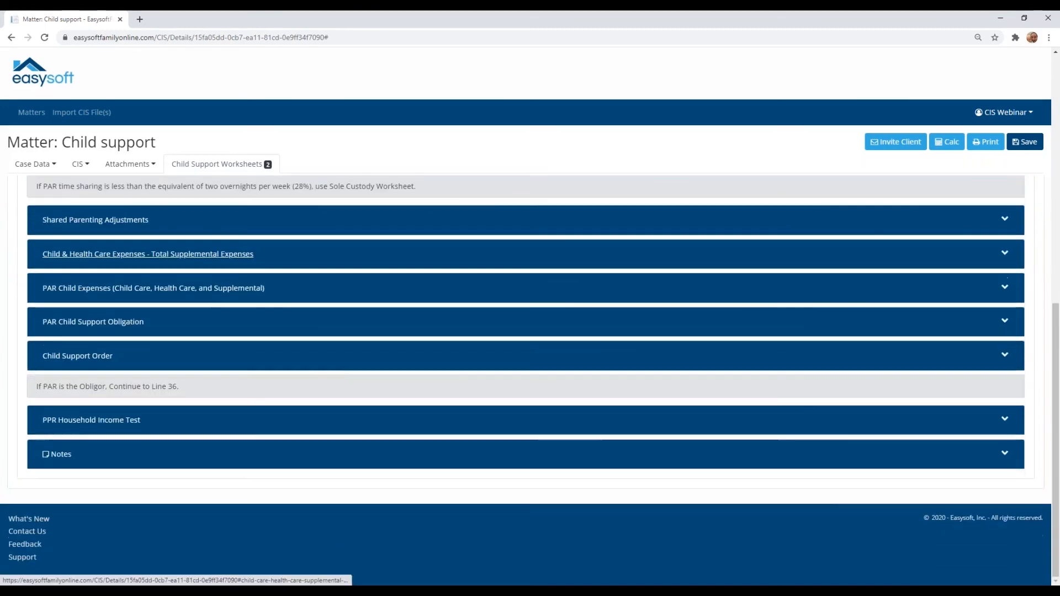
click(257, 360)
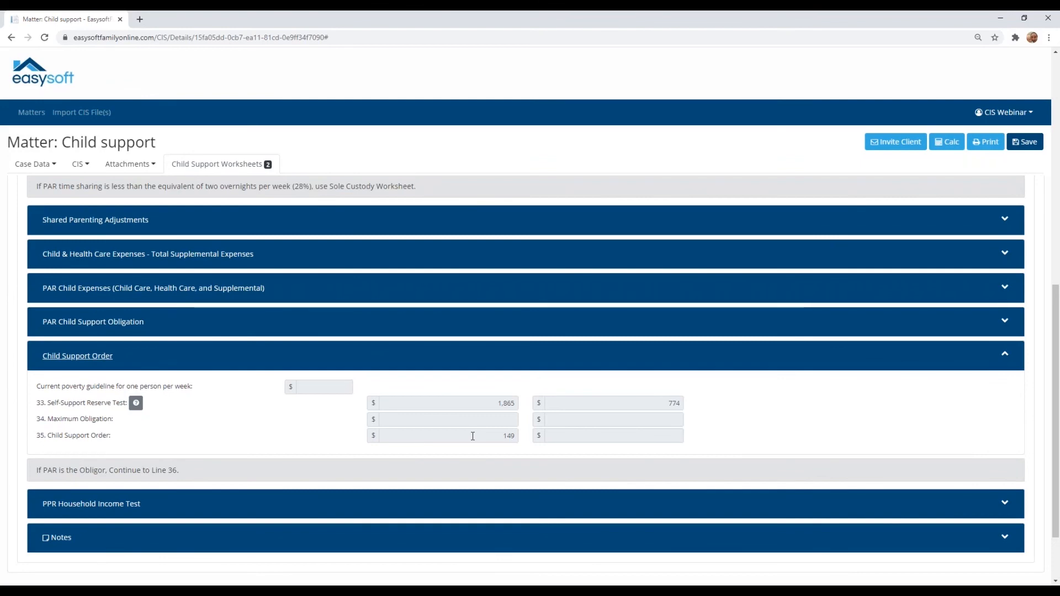
scroll(472, 436, up, 1)
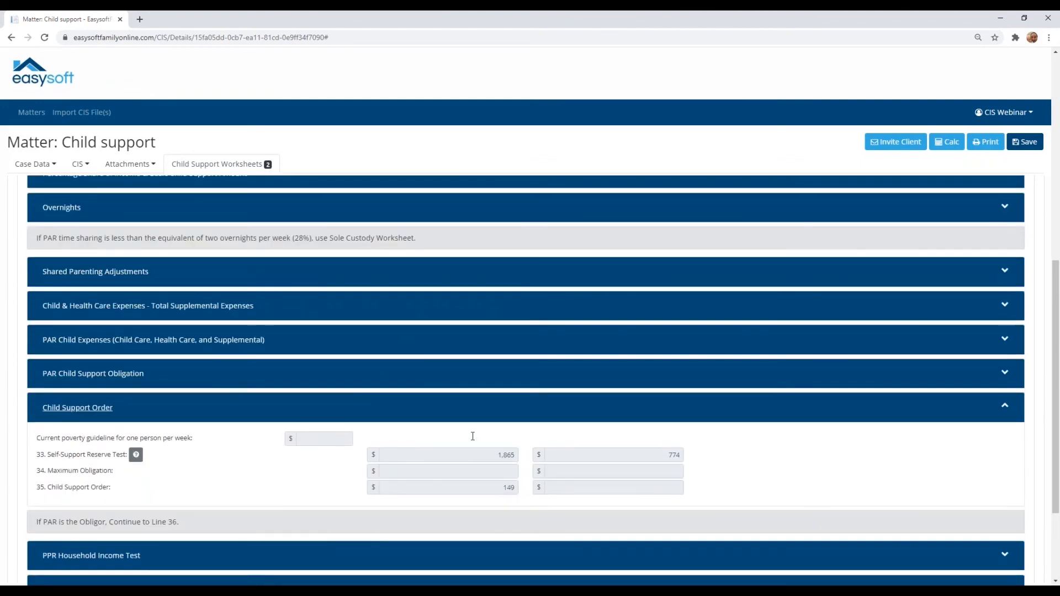
scroll(471, 441, up, 1)
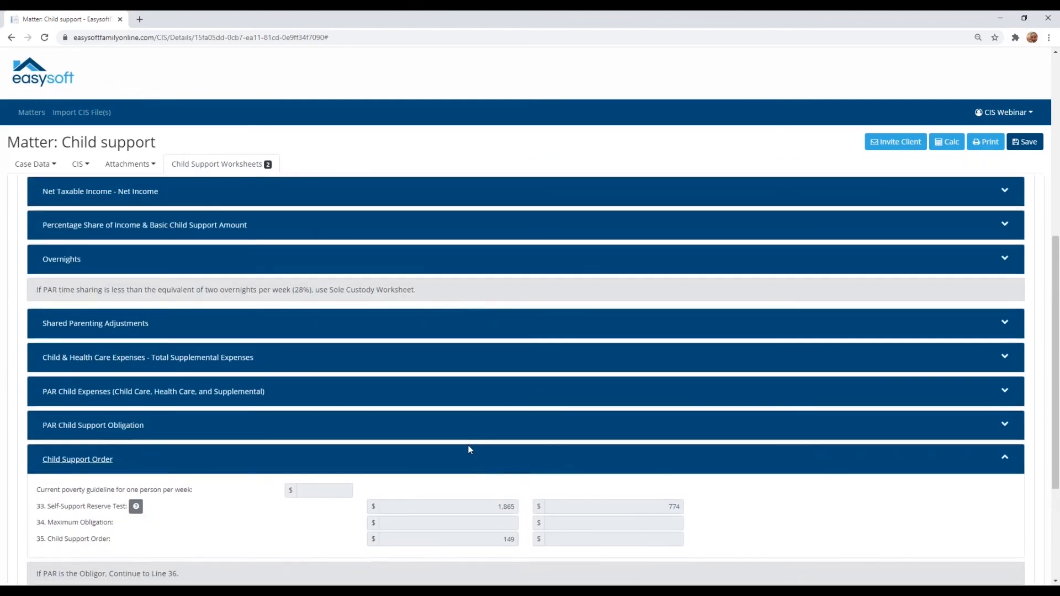
Step: Open Worksheet 2's Comments/Rebuttals/Deviations section and enlarge the line 3 adjustment text box to show its full text
scroll(469, 449, up, 5)
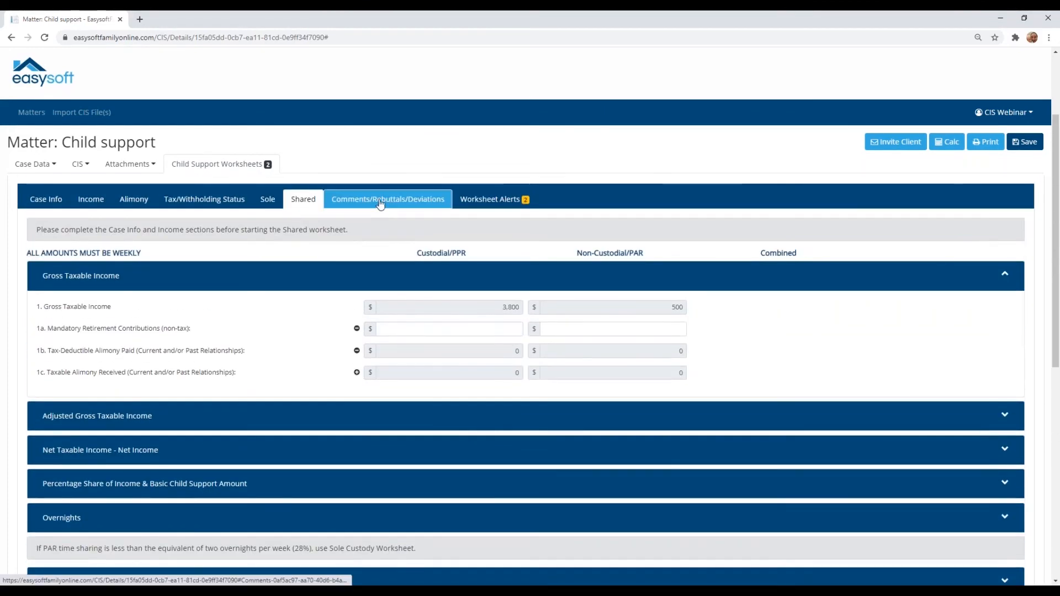
click(380, 204)
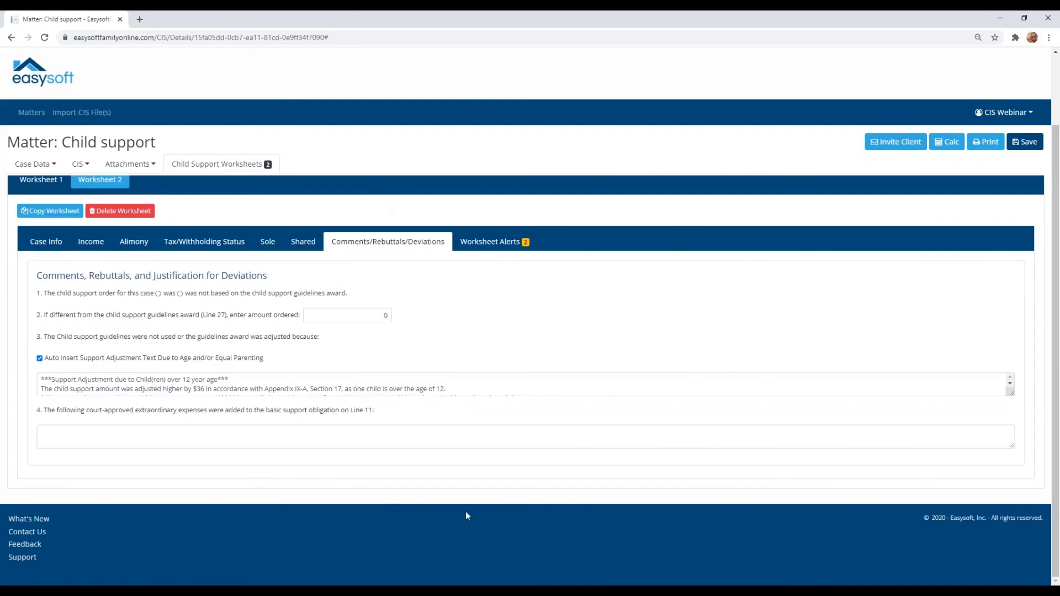
drag(1011, 393, 1010, 412)
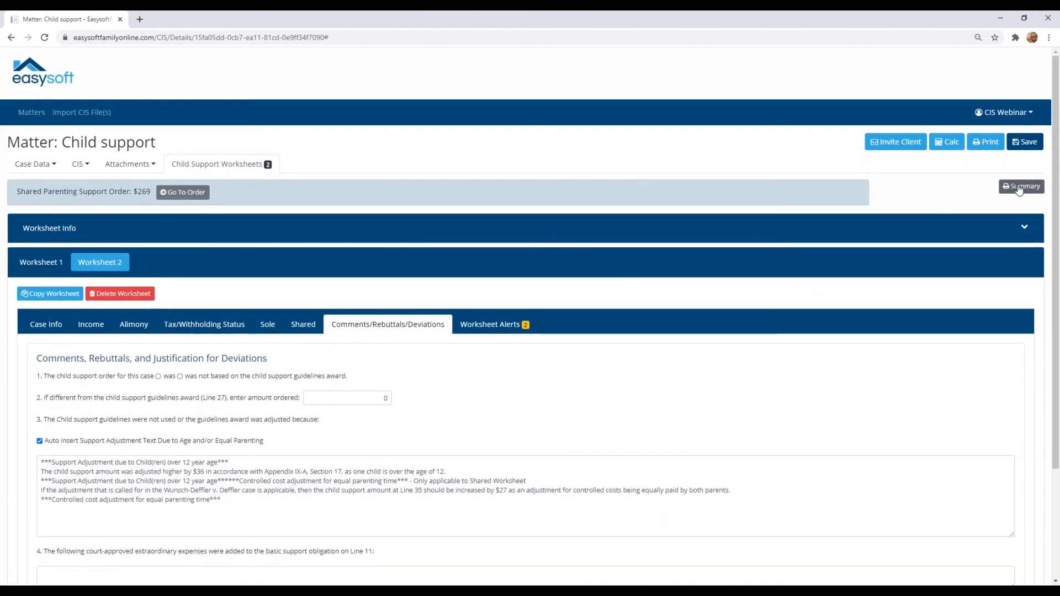
Step: Generate the worksheet comparison summary, highlight Worksheet 1's shared net support obligation, and close the summary
click(1020, 183)
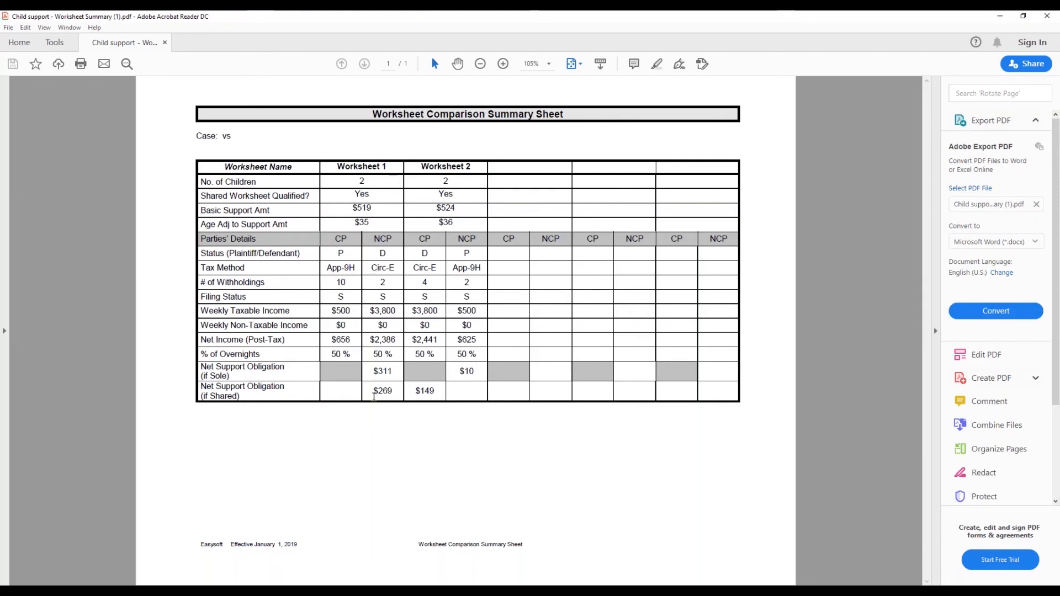
drag(374, 394, 396, 394)
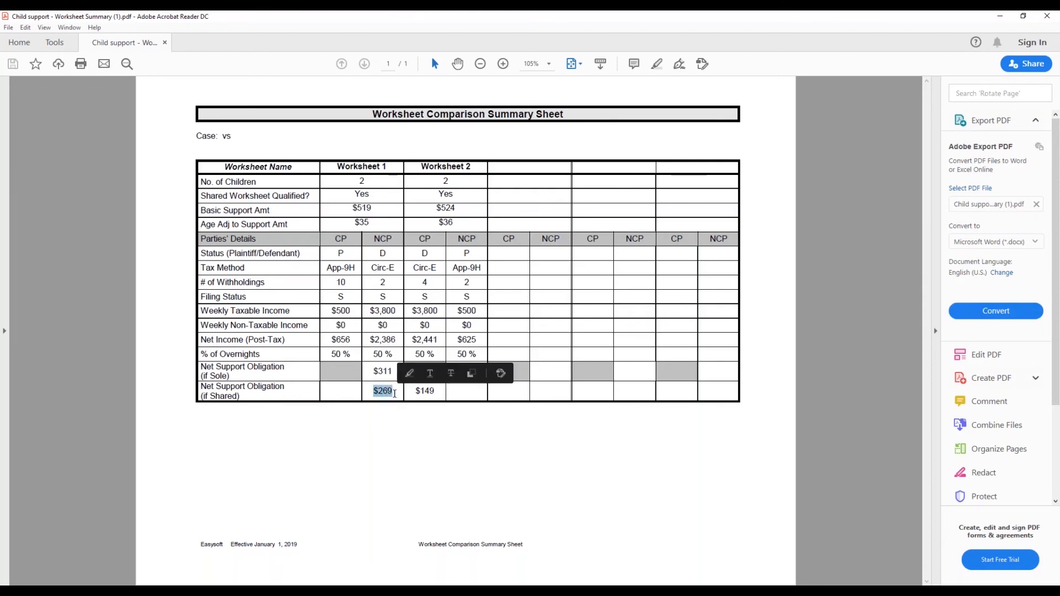
click(388, 392)
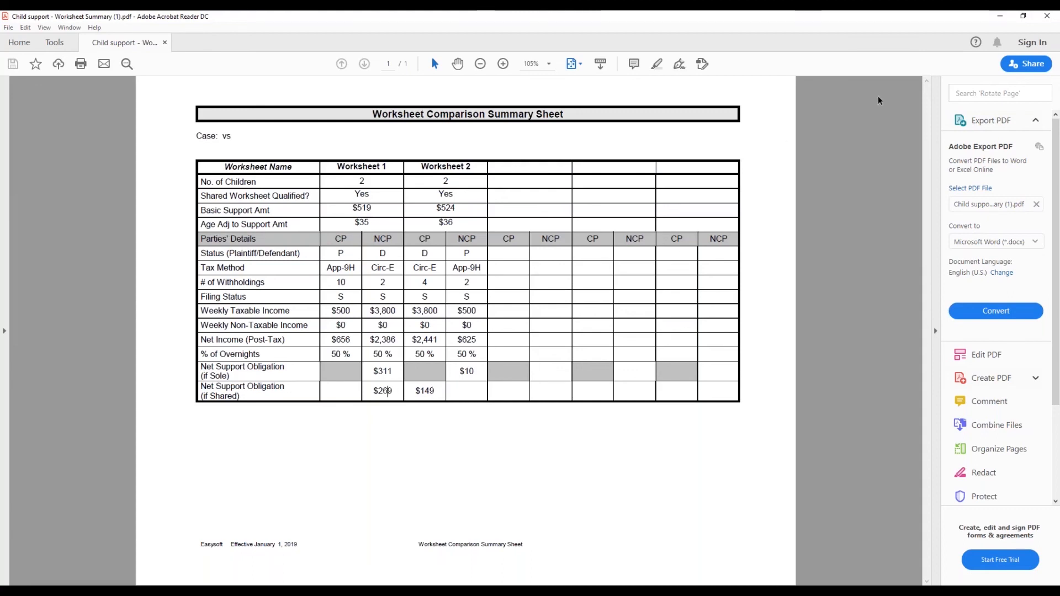
click(1045, 16)
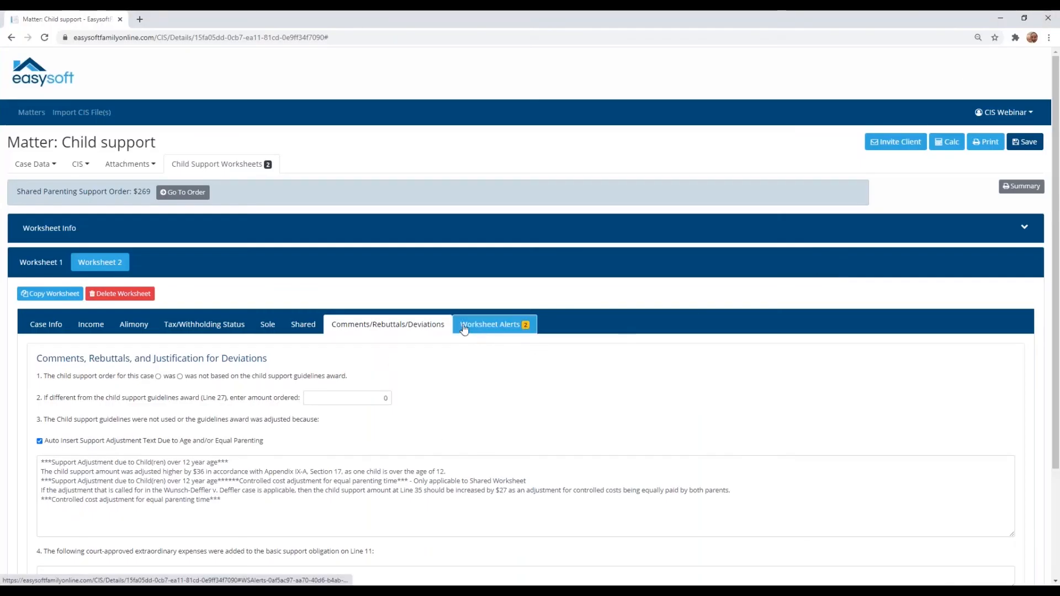
Step: Switch back to Worksheet 1 and print its Shared Worksheet form to PDF
click(56, 266)
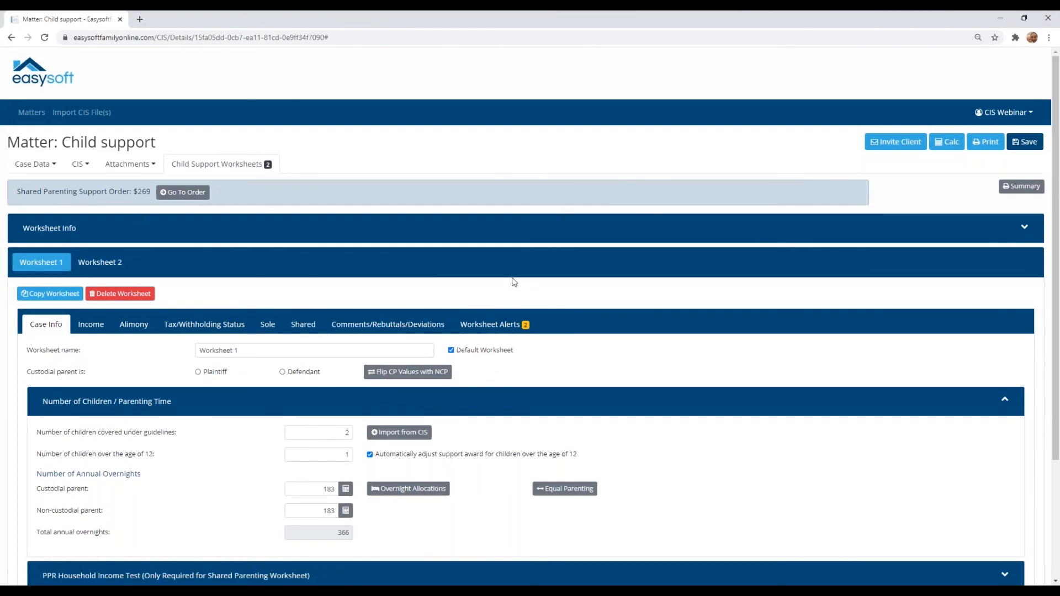
click(987, 144)
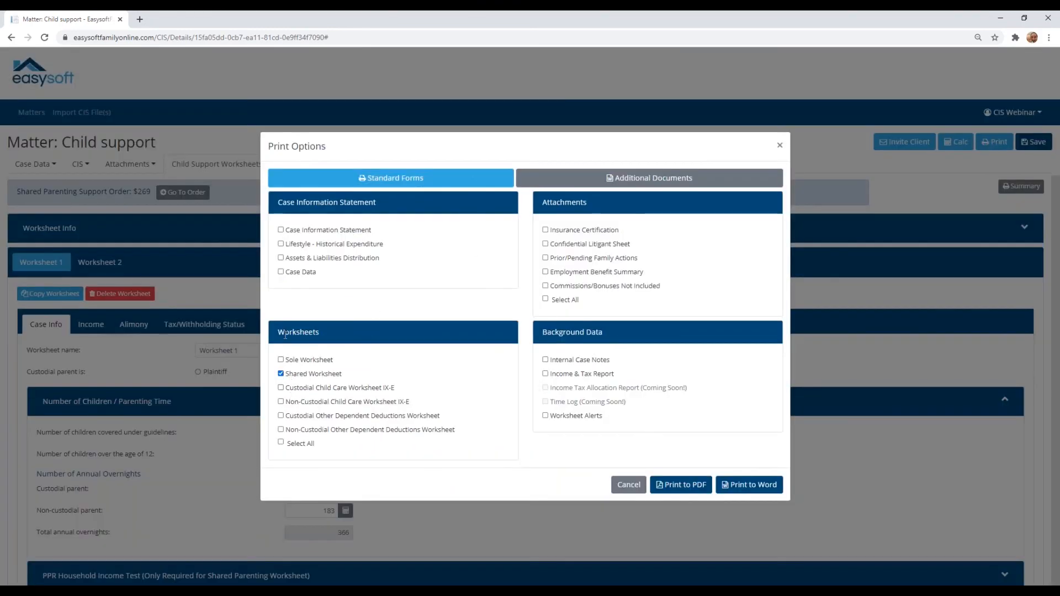
click(669, 485)
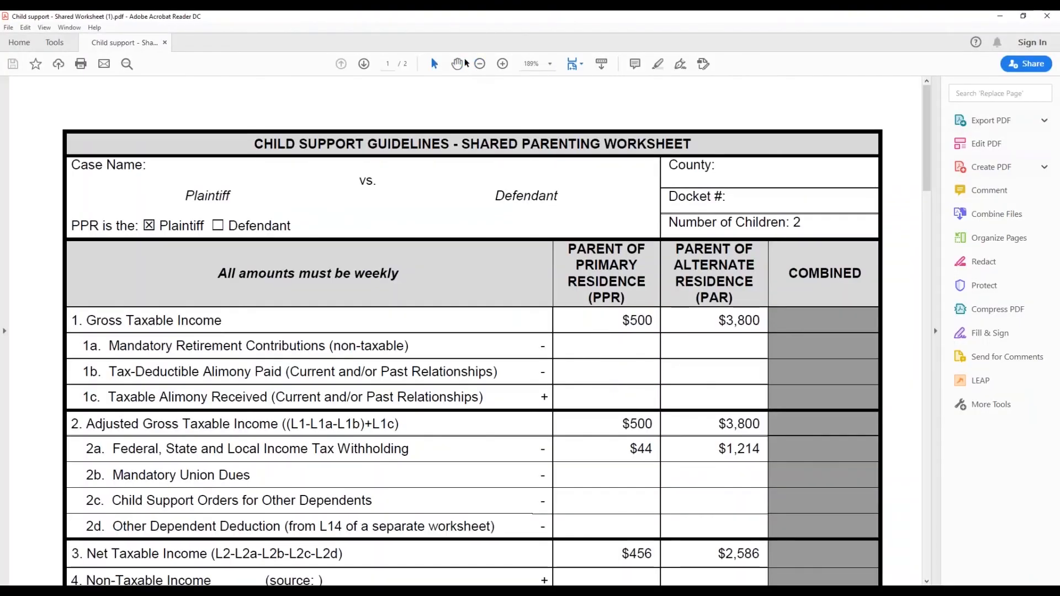
Step: Review both pages of the Shared Parenting Worksheet PDF through the deviations and tax lines, then close it and the print options
click(479, 64)
click(479, 64)
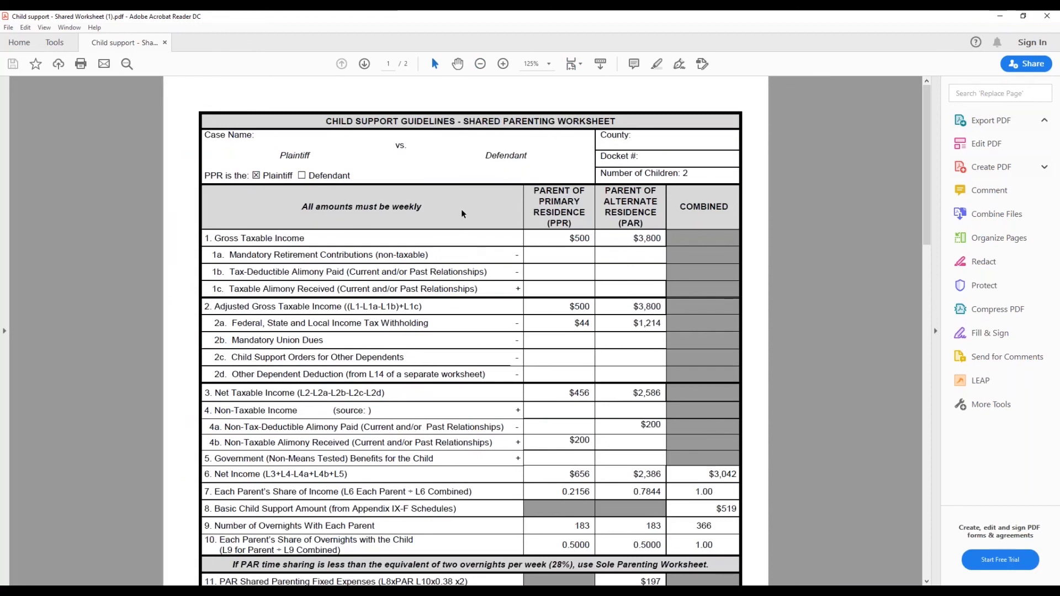
scroll(462, 213, down, 1)
scroll(575, 303, down, 4)
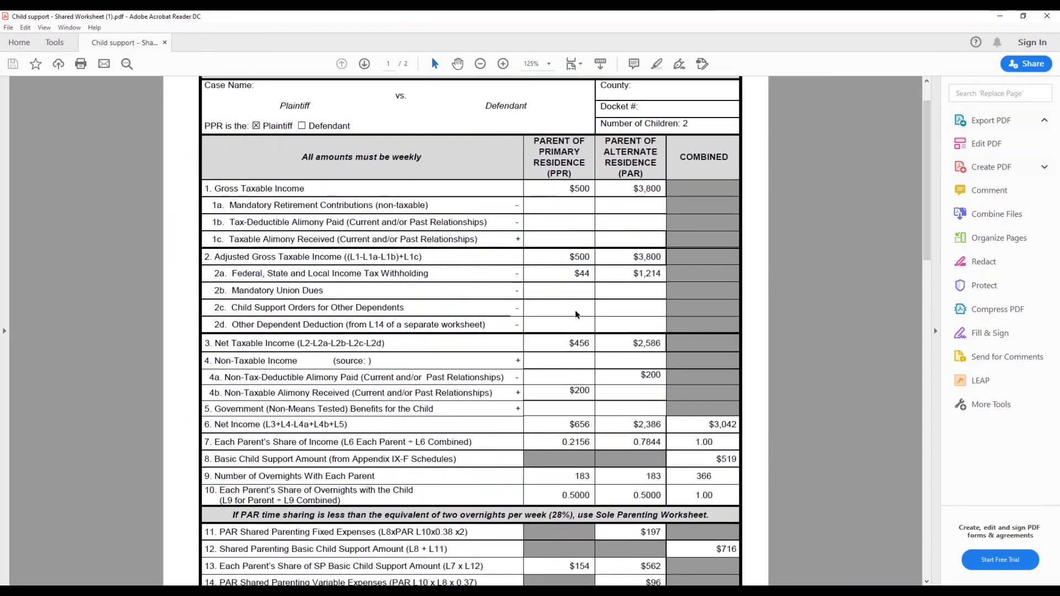
scroll(569, 312, down, 3)
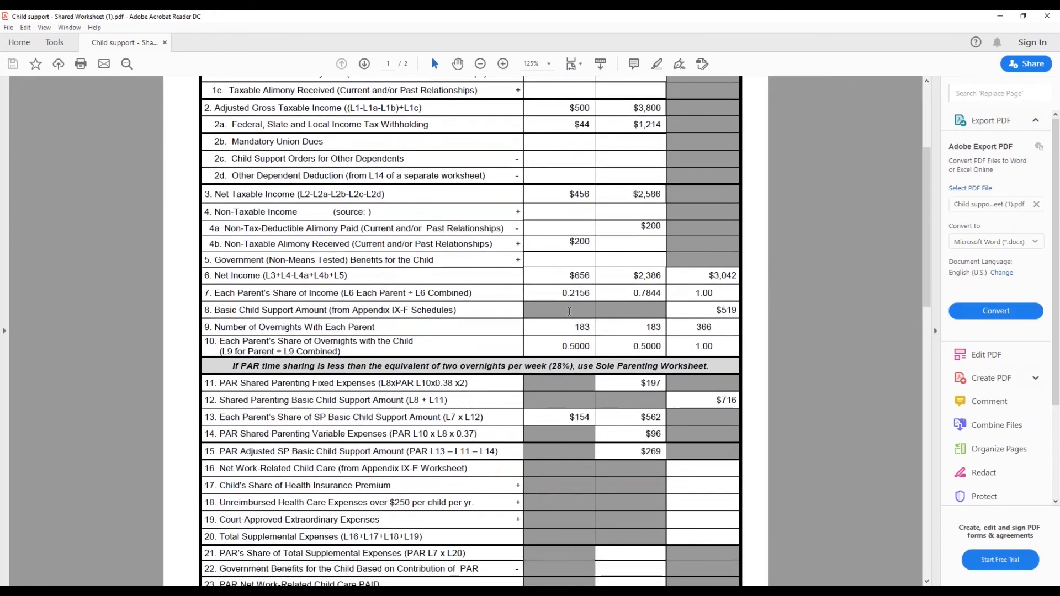
scroll(569, 311, down, 1)
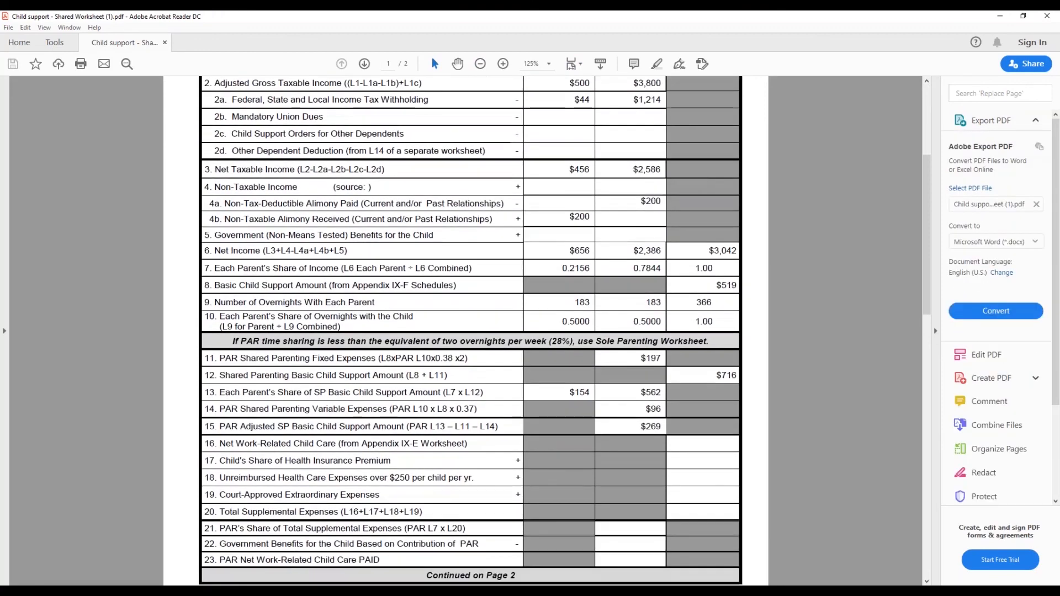
scroll(573, 314, down, 1)
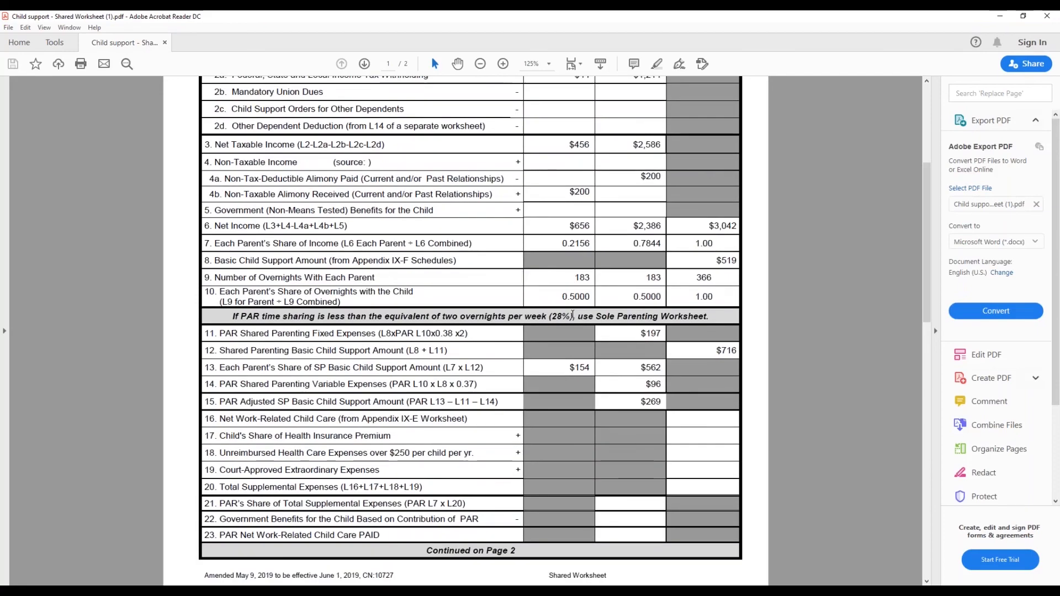
scroll(572, 315, down, 1)
scroll(573, 315, down, 2)
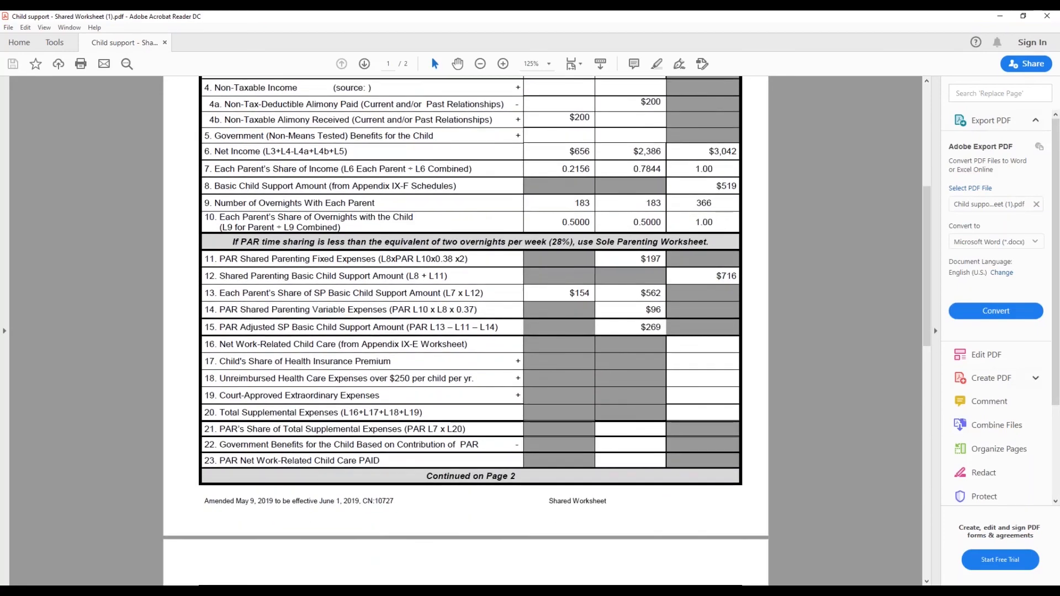
scroll(465, 331, down, 15)
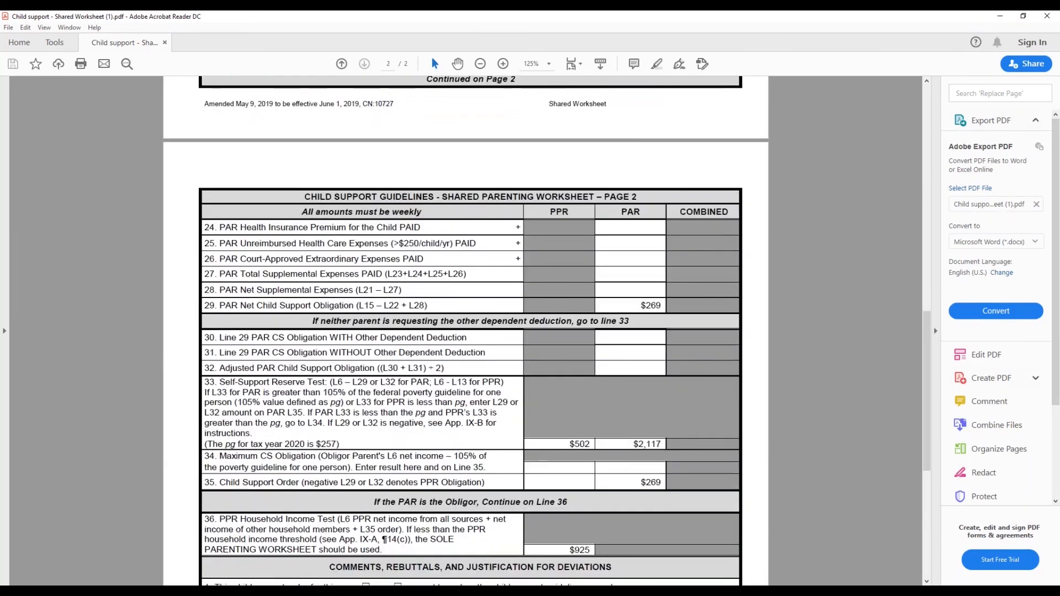
scroll(571, 322, down, 5)
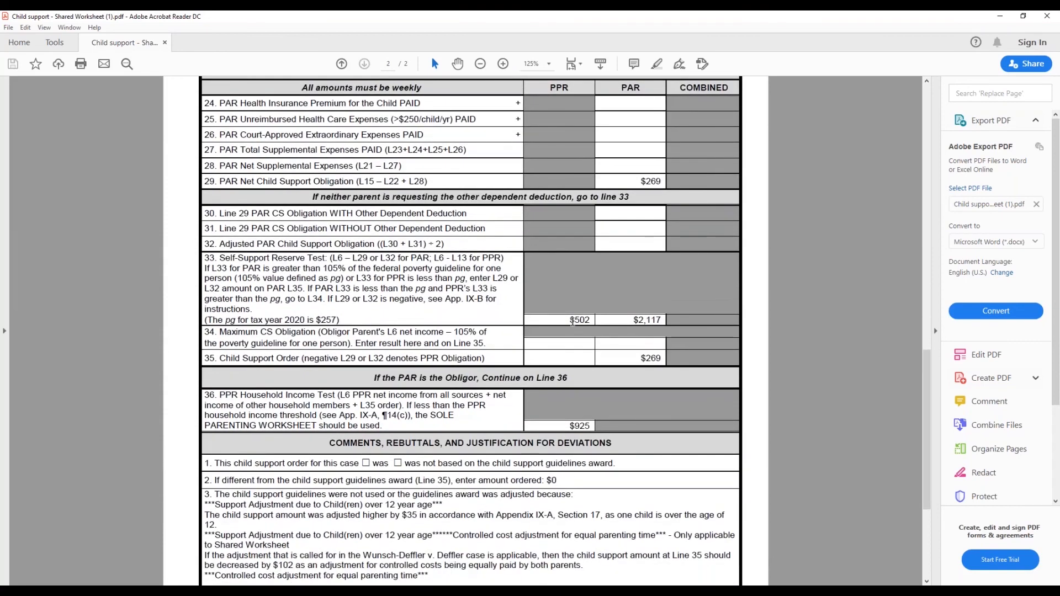
scroll(572, 322, down, 7)
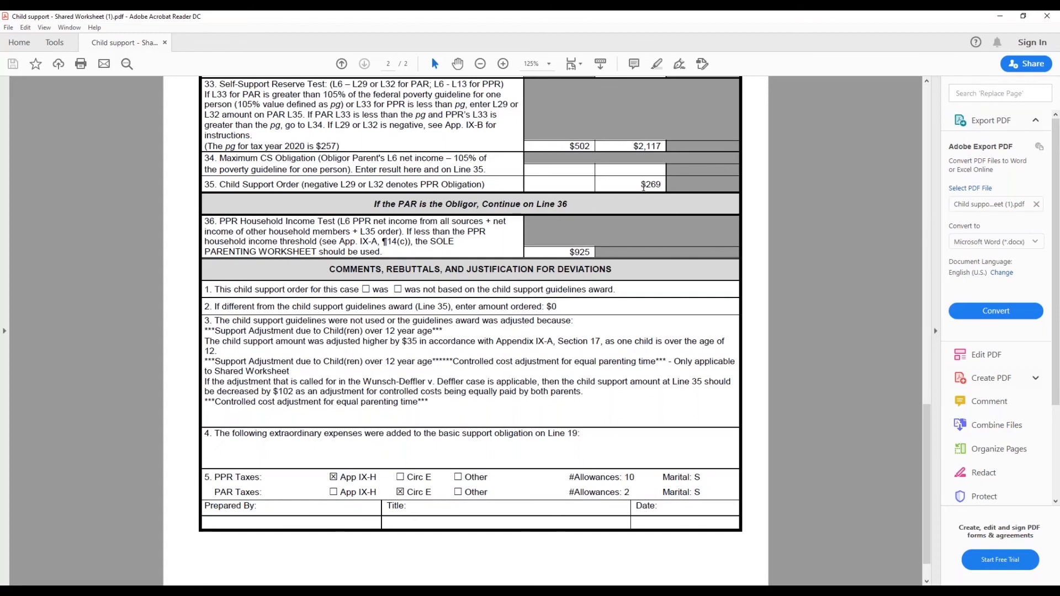
click(1042, 15)
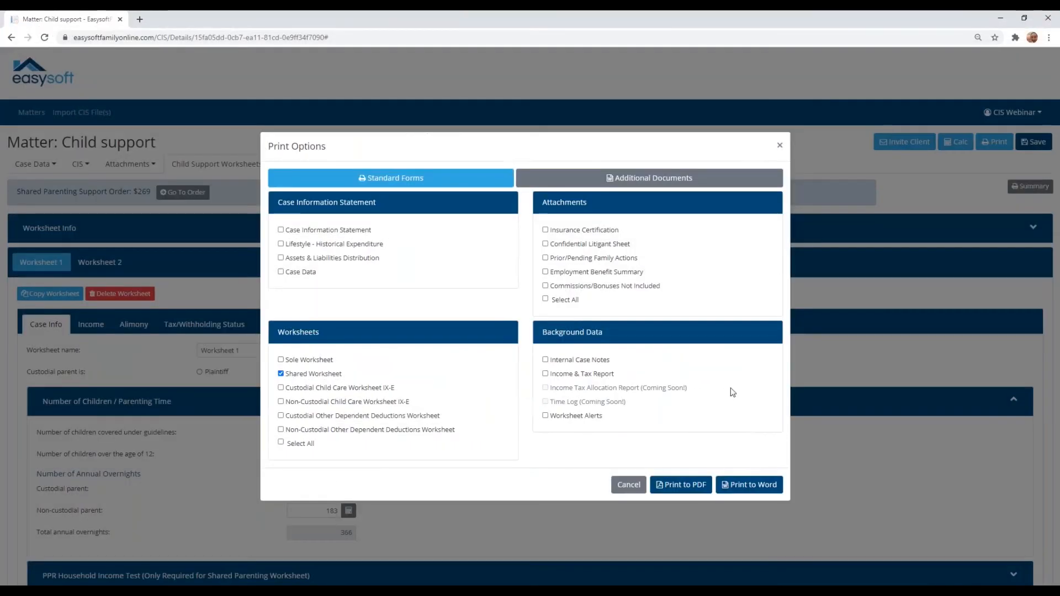
click(628, 485)
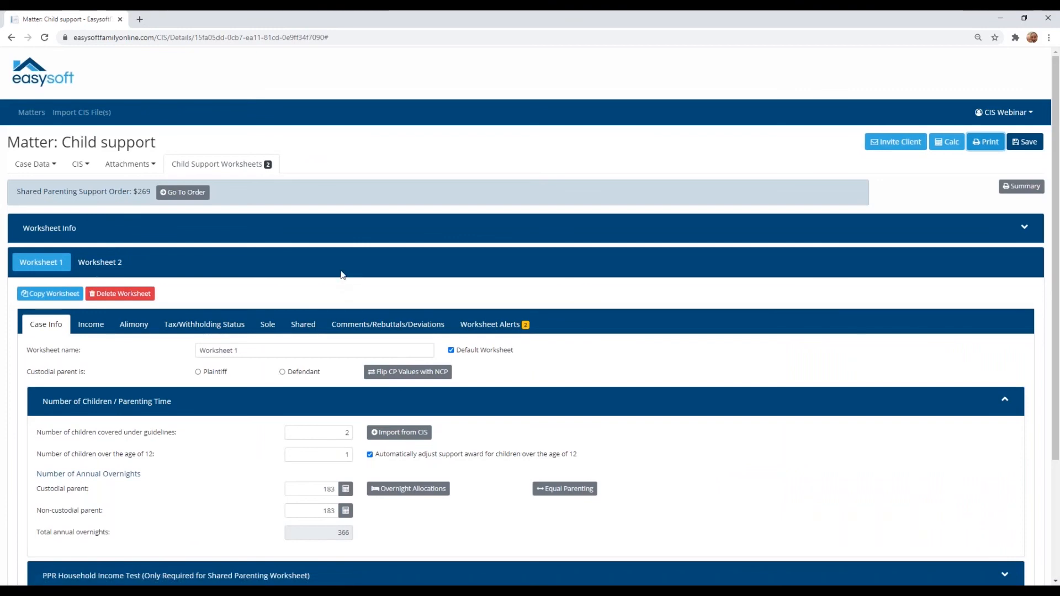
Step: Open the Easysoft Support page from the links in the page footer
scroll(343, 279, down, 3)
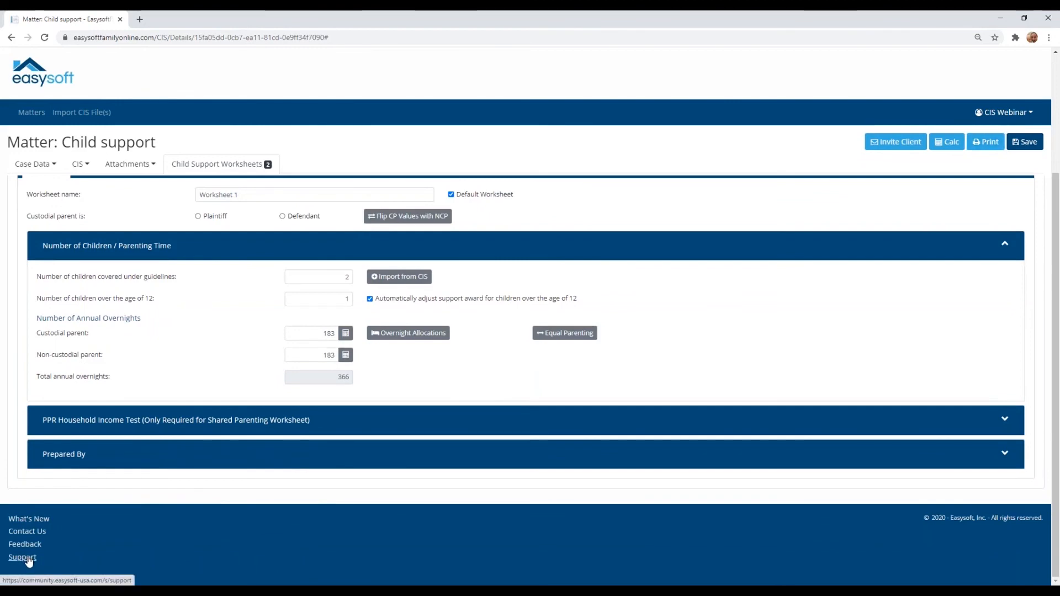
click(27, 558)
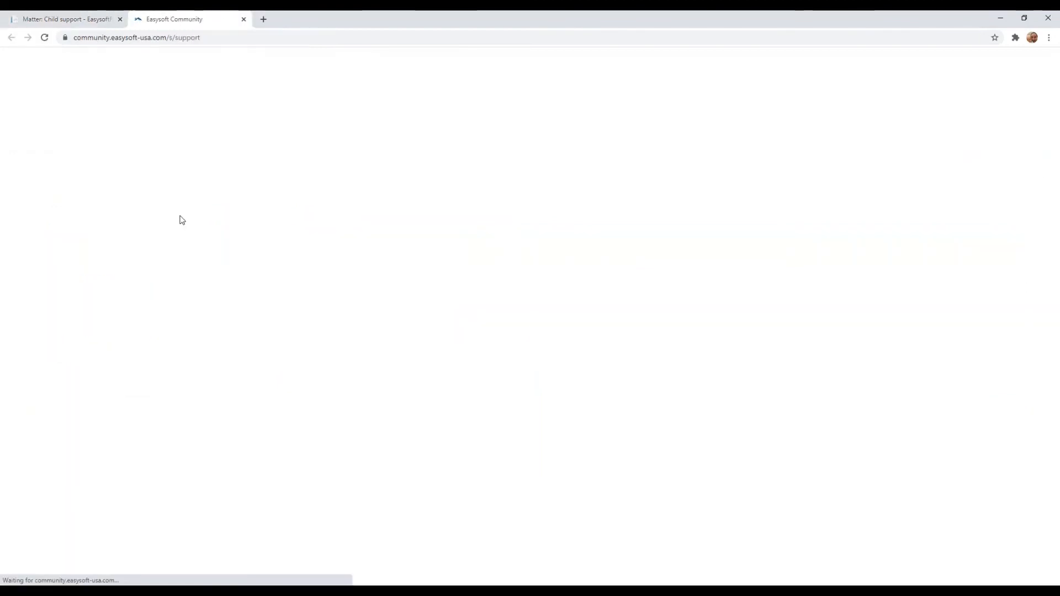